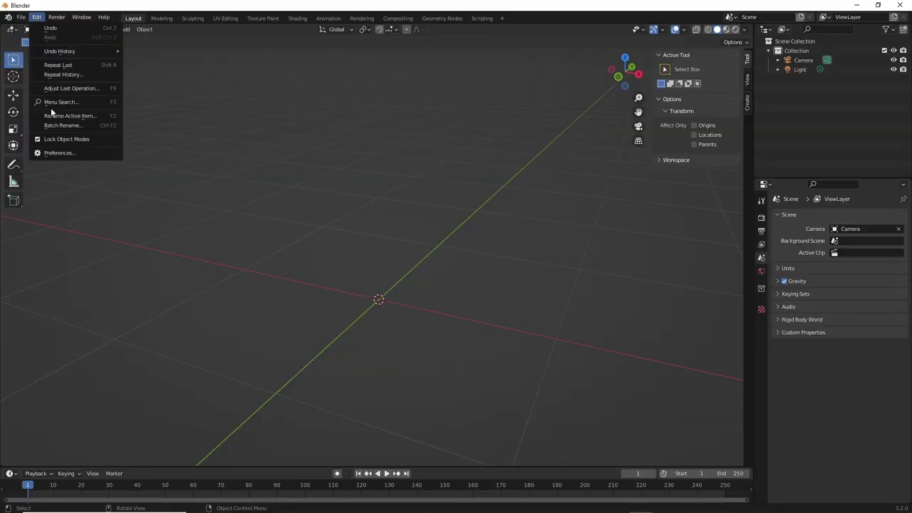
Enable Import Images as Planes, import the ant photo, and set its rotation to 0°
{"action": "left_click", "coordinate": [59, 153]}
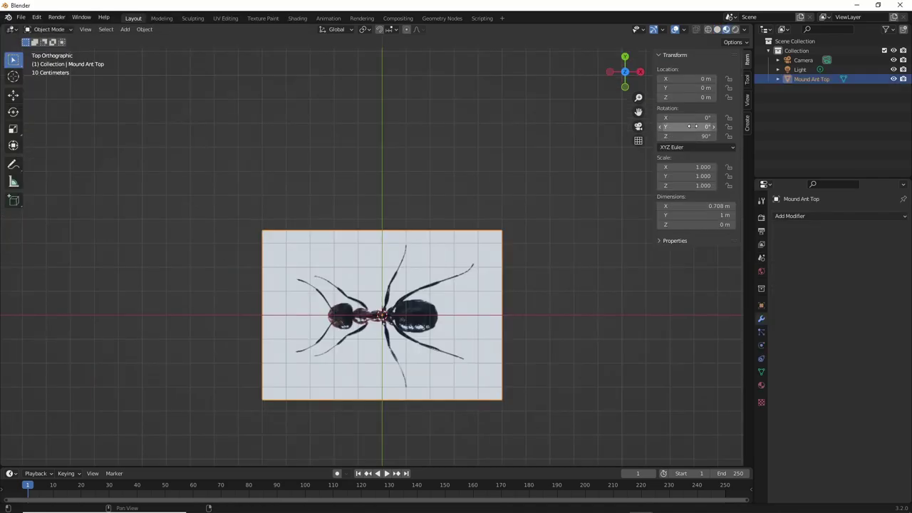
{"action": "left_click_drag", "start_coordinate": [701, 126], "coordinate": [692, 126]}
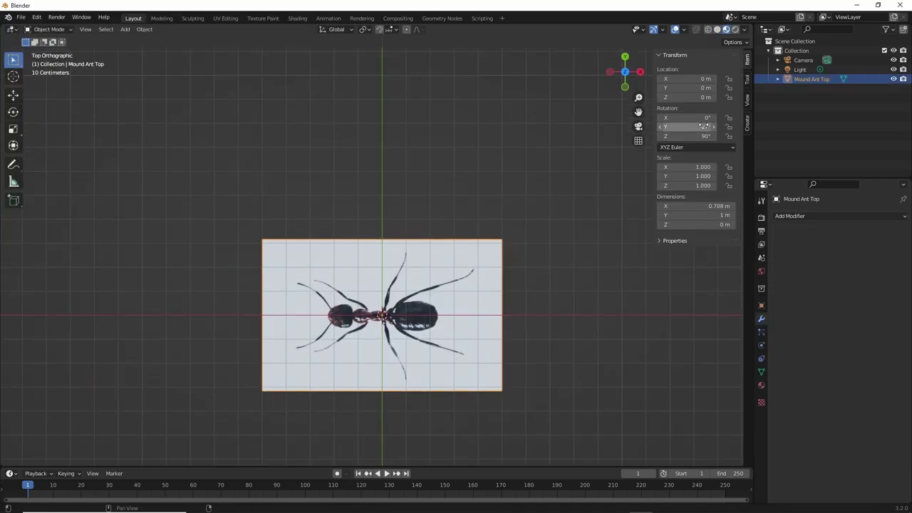
{"action": "type", "text": "0"}
{"action": "key", "text": "Return"}
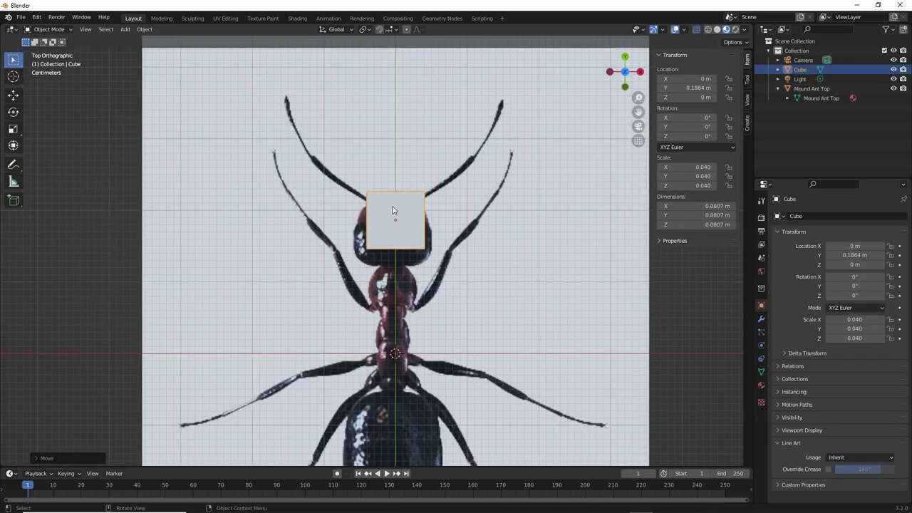
Move the cube's vertices to trace the left half of the ant's head
{"action": "key", "text": "Tab"}
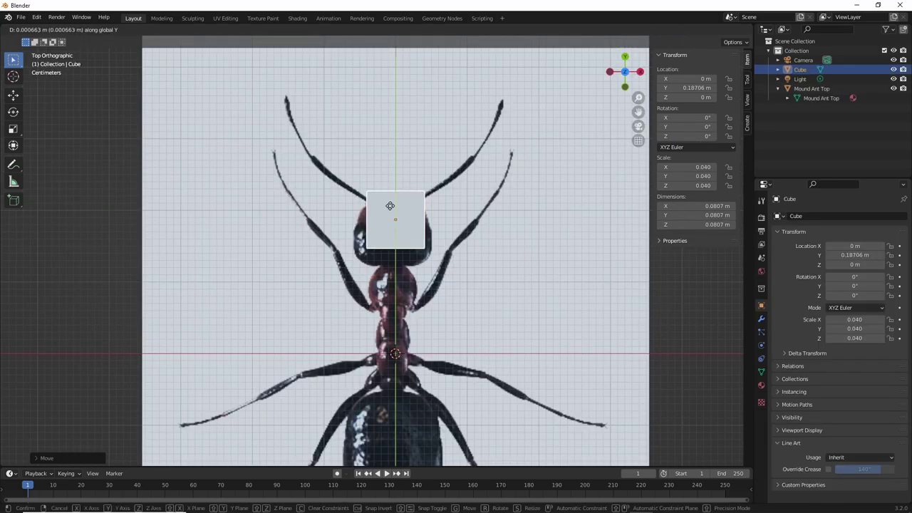
{"action": "scroll", "coordinate": [396, 207], "scroll_direction": "up", "scroll_amount": 4}
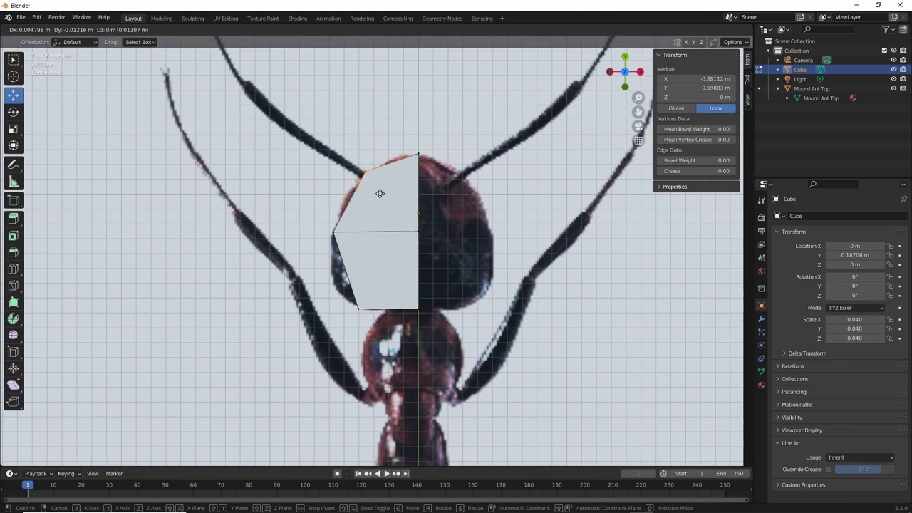
{"action": "key", "text": "g"}
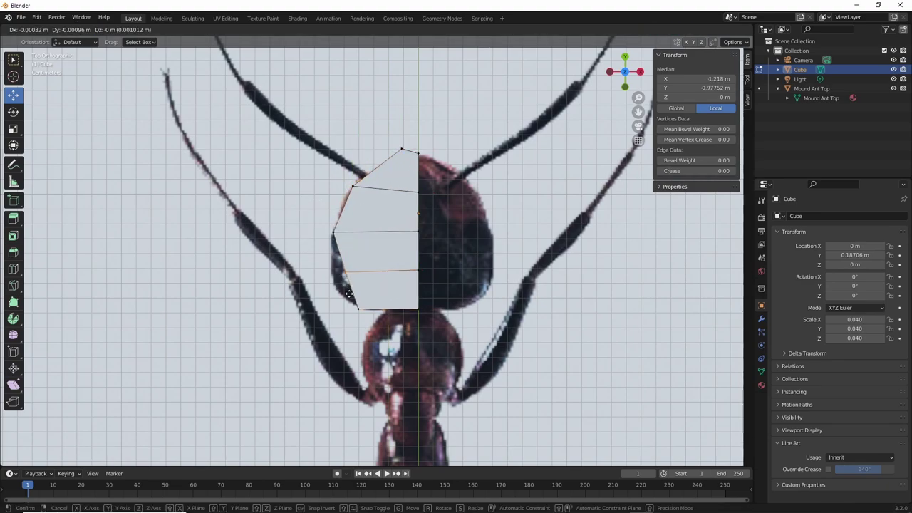
{"action": "left_click", "coordinate": [332, 302]}
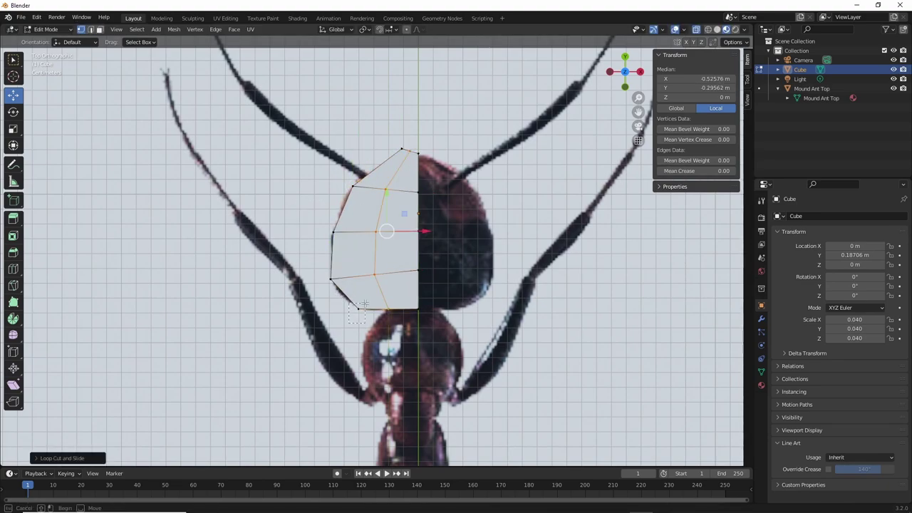
{"action": "left_click_drag", "start_coordinate": [365, 301], "coordinate": [352, 315]}
{"action": "key", "text": "g"}
{"action": "left_click", "coordinate": [342, 302]}
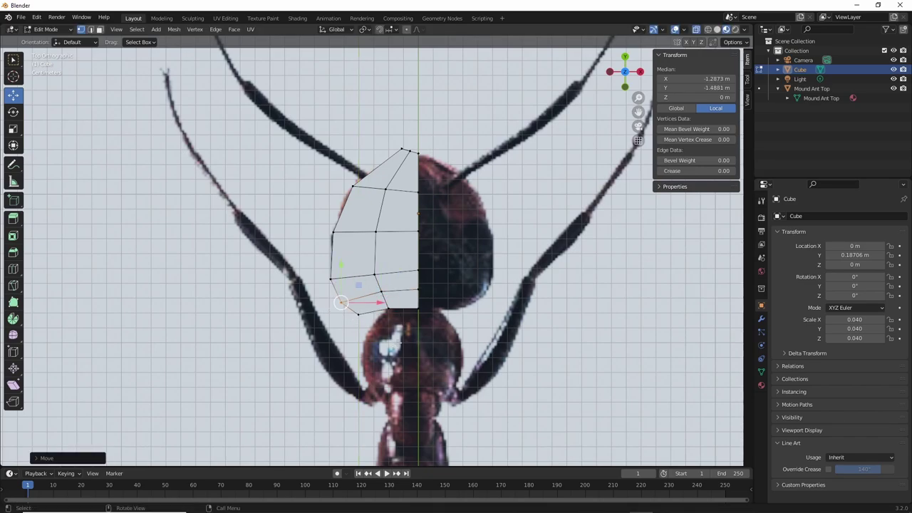
{"action": "key", "text": "Tab"}
{"action": "scroll", "coordinate": [434, 341], "scroll_direction": "down", "scroll_amount": 3}
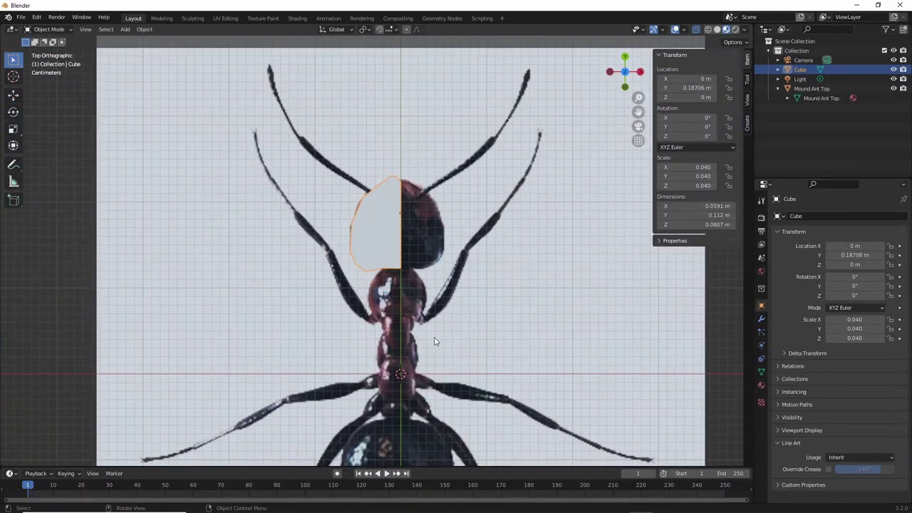
Add another cube for the next body part
{"action": "key", "text": "shift+a"}
{"action": "mouse_move", "coordinate": [385, 293]}
{"action": "left_click", "coordinate": [450, 84]}
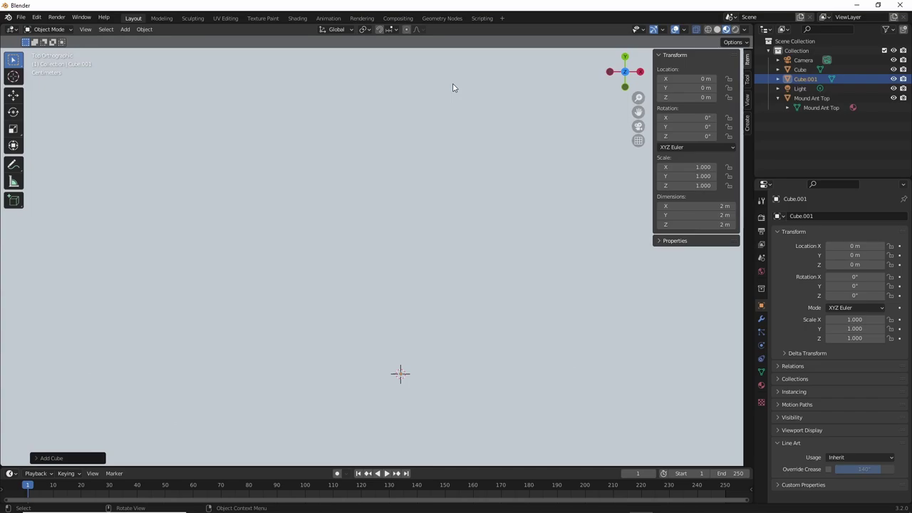
Place the new cube on the thorax, give it level-2 smoothing like the head, and resize it
{"action": "scroll", "coordinate": [398, 373], "scroll_direction": "down", "scroll_amount": 5}
{"action": "key", "text": "s"}
{"action": "left_click", "coordinate": [399, 373]}
{"action": "scroll", "coordinate": [400, 391], "scroll_direction": "up", "scroll_amount": 5}
{"action": "middle_click_drag", "start_coordinate": [400, 393], "coordinate": [394, 376], "text": "shift"}
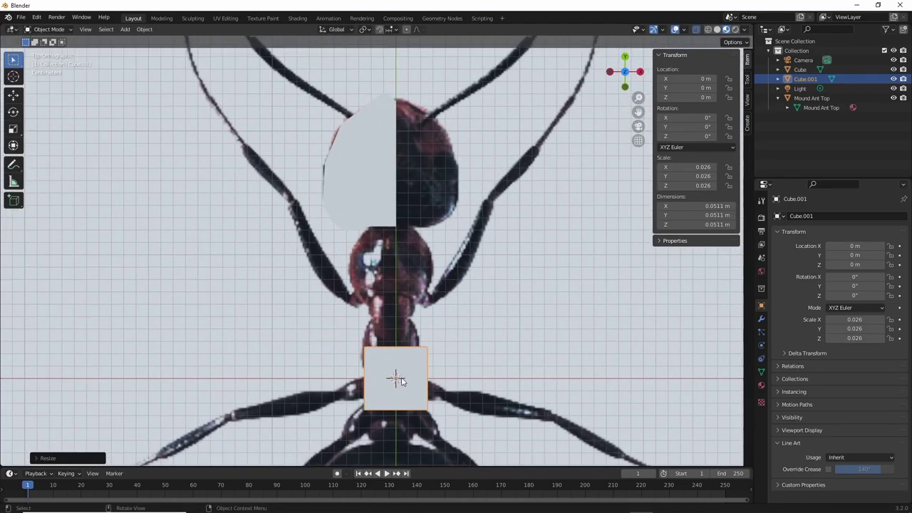
{"action": "key", "text": "g"}
{"action": "left_click", "coordinate": [401, 258]}
{"action": "left_click", "coordinate": [350, 187]}
{"action": "left_click", "coordinate": [380, 257], "text": "shift"}
{"action": "scroll", "coordinate": [381, 257], "scroll_direction": "up", "scroll_amount": 2}
{"action": "key", "text": "ctrl+2"}
{"action": "key", "text": "s"}
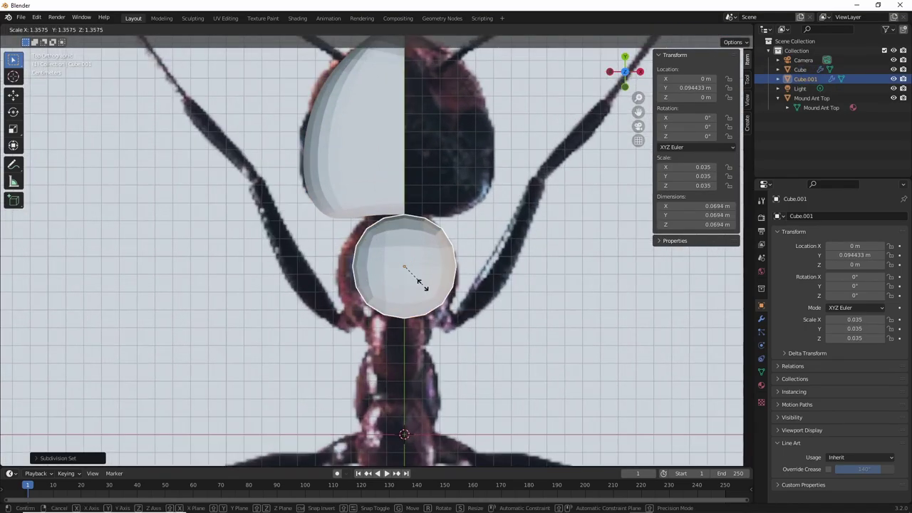
{"action": "left_click", "coordinate": [442, 307]}
Delete the thorax cube's right half and narrow the remaining half along X
{"action": "key", "text": "Tab"}
{"action": "key", "text": "alt+a"}
{"action": "key", "text": "b"}
{"action": "left_click_drag", "start_coordinate": [503, 168], "coordinate": [420, 359]}
{"action": "key", "text": "x"}
{"action": "key", "text": "Return"}
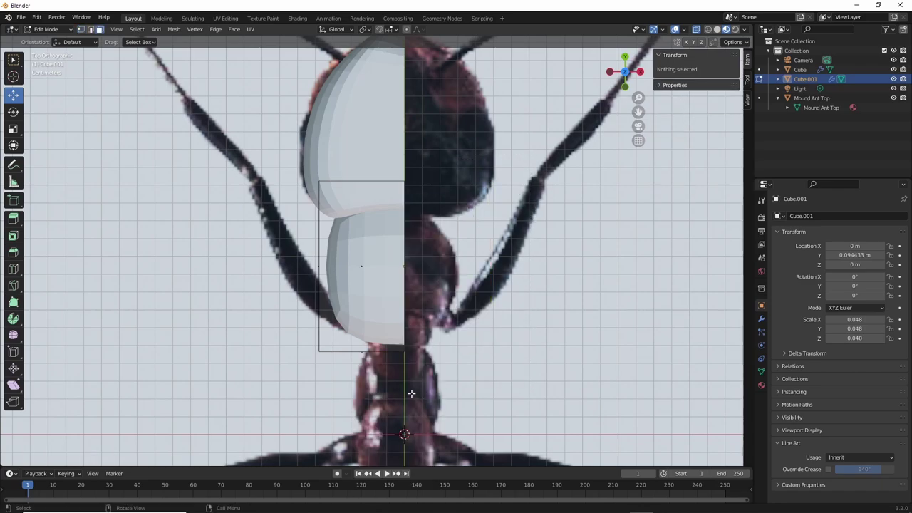
{"action": "scroll", "coordinate": [399, 264], "scroll_direction": "down", "scroll_amount": 2}
{"action": "key", "text": "a"}
{"action": "key", "text": "s"}
{"action": "key", "text": "x"}
{"action": "left_click", "coordinate": [354, 263]}
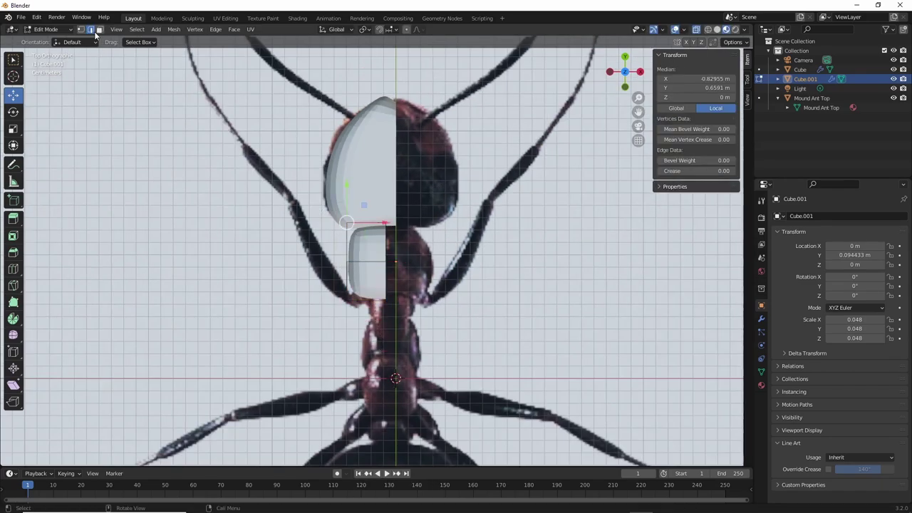
{"action": "key", "text": "Tab"}
Duplicate the thorax half, then shift and shrink a copy into a waist segment
{"action": "key", "text": "shift+d"}
{"action": "right_click", "coordinate": [376, 268]}
{"action": "scroll", "coordinate": [376, 268], "scroll_direction": "up", "scroll_amount": 2}
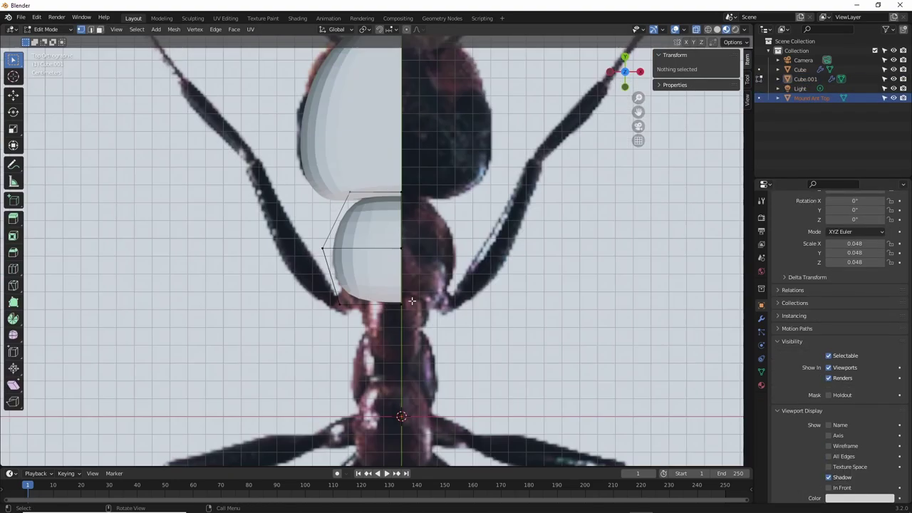
{"action": "scroll", "coordinate": [377, 246], "scroll_direction": "down", "scroll_amount": 1}
{"action": "left_click", "coordinate": [378, 245]}
{"action": "key", "text": "shift+d"}
{"action": "key", "text": "y"}
{"action": "key", "text": "s"}
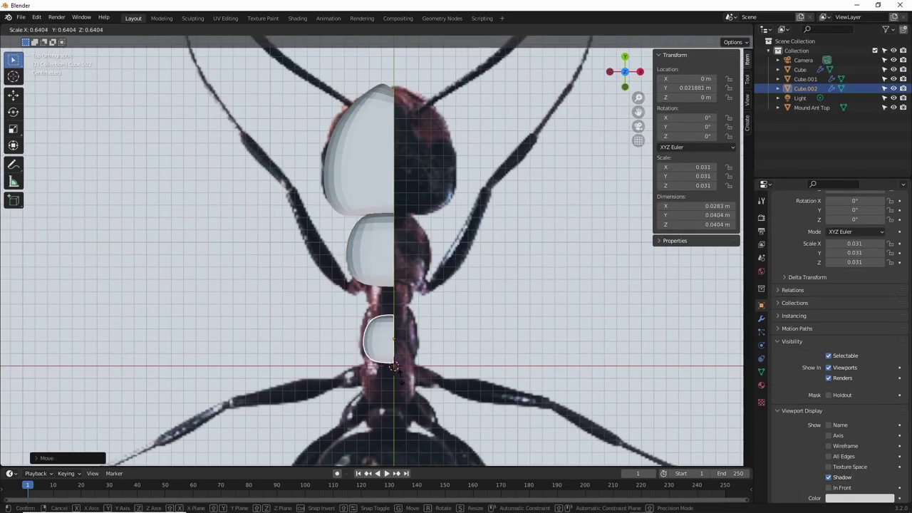
{"action": "left_click", "coordinate": [420, 358]}
{"action": "middle_click_drag", "start_coordinate": [420, 359], "coordinate": [423, 325], "text": "shift"}
Duplicate further segments down the waist toward the abdomen
{"action": "key", "text": "shift+d"}
{"action": "key", "text": "y"}
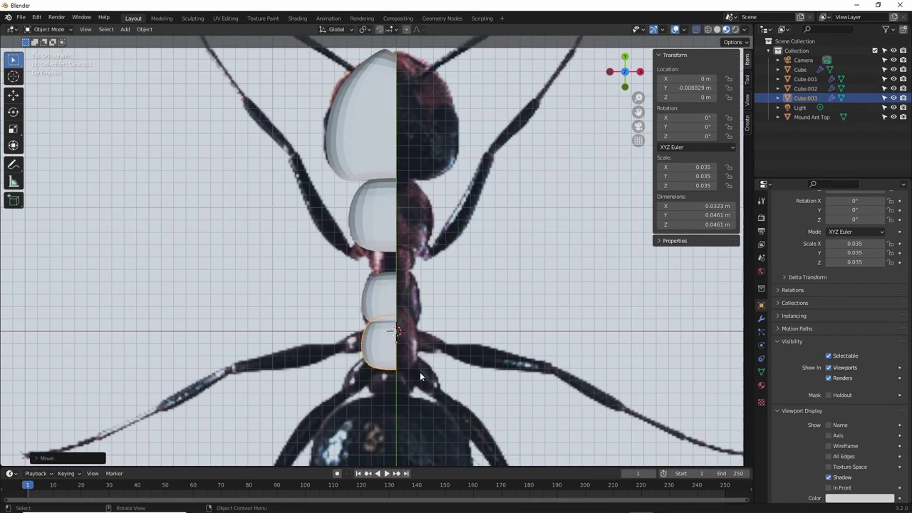
{"action": "key", "text": "s"}
{"action": "left_click", "coordinate": [420, 372]}
{"action": "middle_click_drag", "start_coordinate": [420, 372], "coordinate": [422, 340], "text": "shift"}
{"action": "left_click", "coordinate": [378, 249]}
{"action": "key", "text": "shift+d"}
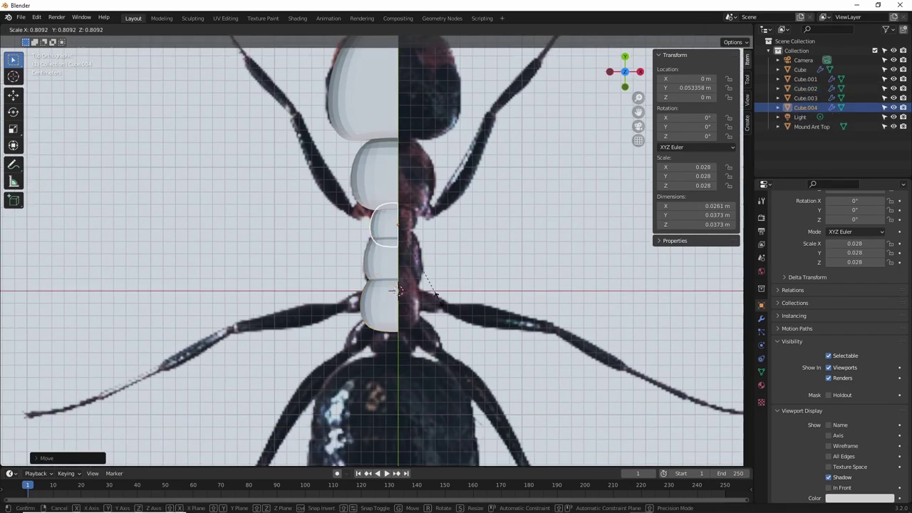
{"action": "left_click", "coordinate": [436, 295]}
{"action": "middle_click_drag", "start_coordinate": [436, 294], "coordinate": [436, 264], "text": "shift"}
{"action": "key", "text": "shift+d"}
{"action": "left_click", "coordinate": [428, 314]}
{"action": "scroll", "coordinate": [428, 313], "scroll_direction": "down", "scroll_amount": 2}
Enlarge a duplicated segment to cover the abdomen and fit its vertices to the outline
{"action": "key", "text": "shift+d"}
{"action": "left_click", "coordinate": [441, 362]}
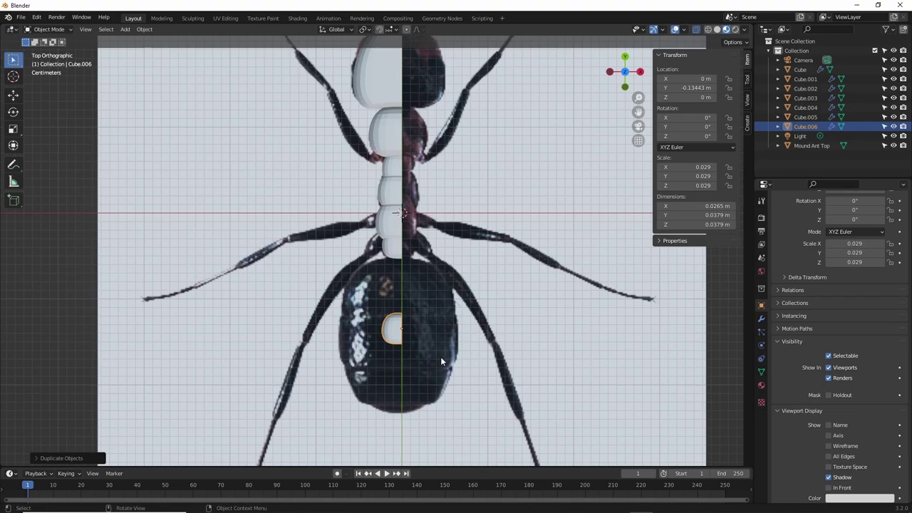
{"action": "key", "text": "s"}
{"action": "left_click", "coordinate": [361, 342]}
{"action": "key", "text": "Tab"}
{"action": "key", "text": "g"}
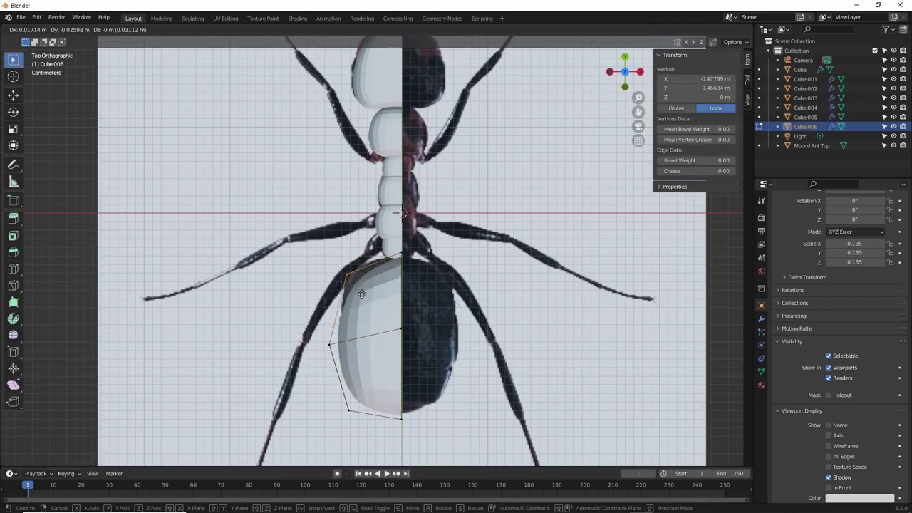
{"action": "left_click", "coordinate": [362, 294]}
{"action": "scroll", "coordinate": [427, 292], "scroll_direction": "down", "scroll_amount": 2}
{"action": "key", "text": "Tab"}
Join all body pieces into one mesh and add a Mirror modifier
{"action": "key", "text": "ctrl+j"}
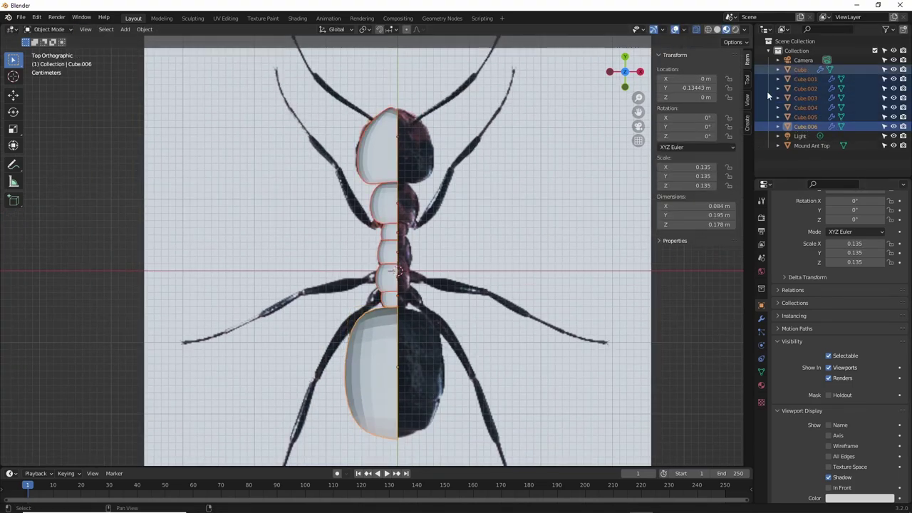
{"action": "left_click", "coordinate": [761, 318]}
{"action": "left_click", "coordinate": [844, 215]}
{"action": "left_click", "coordinate": [726, 325]}
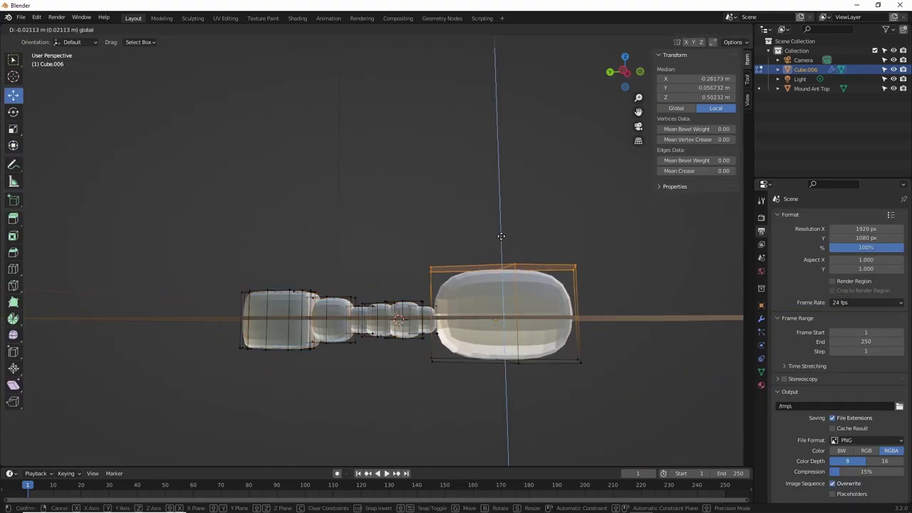
{"action": "left_click", "coordinate": [501, 236]}
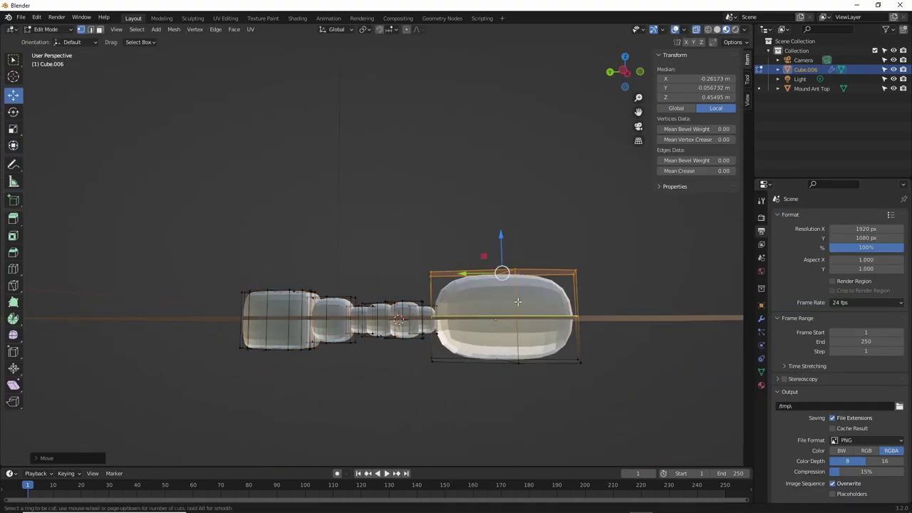
Add a centred loop cut through the middle of the abdomen
{"action": "key", "text": "ctrl+r"}
{"action": "left_click", "coordinate": [434, 274]}
{"action": "right_click", "coordinate": [434, 273]}
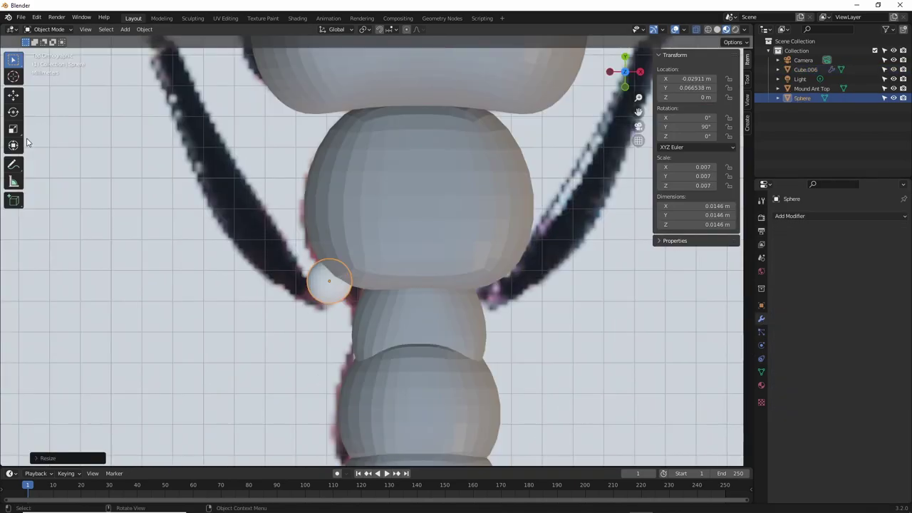
{"action": "key", "text": "r"}
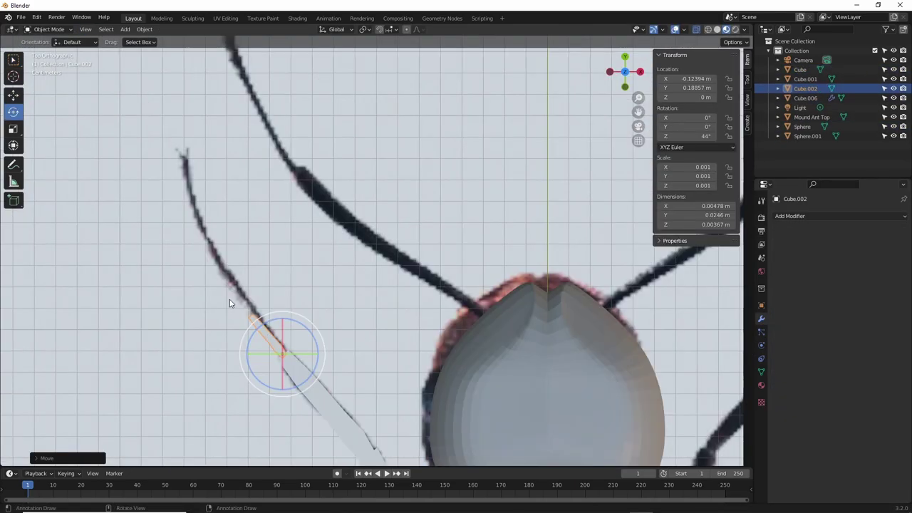
Apply the legs' location to the origin and add a Mirror modifier after Subdivision
{"action": "key", "text": "Tab"}
{"action": "scroll", "coordinate": [232, 272], "scroll_direction": "up", "scroll_amount": 3}
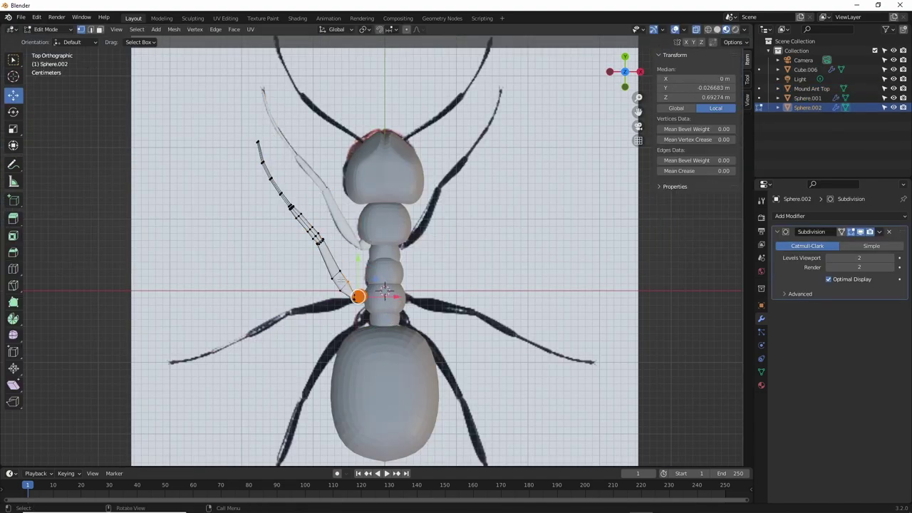
{"action": "scroll", "coordinate": [375, 325], "scroll_direction": "up", "scroll_amount": 2}
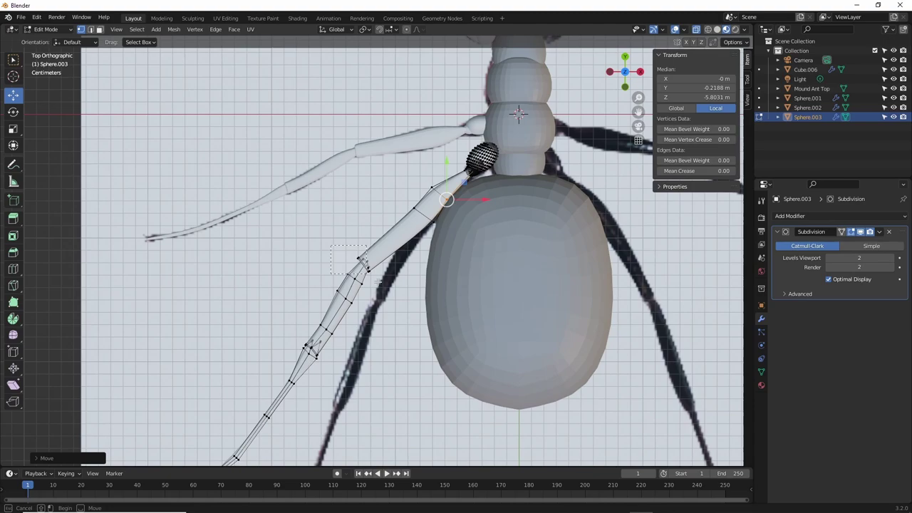
{"action": "scroll", "coordinate": [416, 279], "scroll_direction": "up", "scroll_amount": 2}
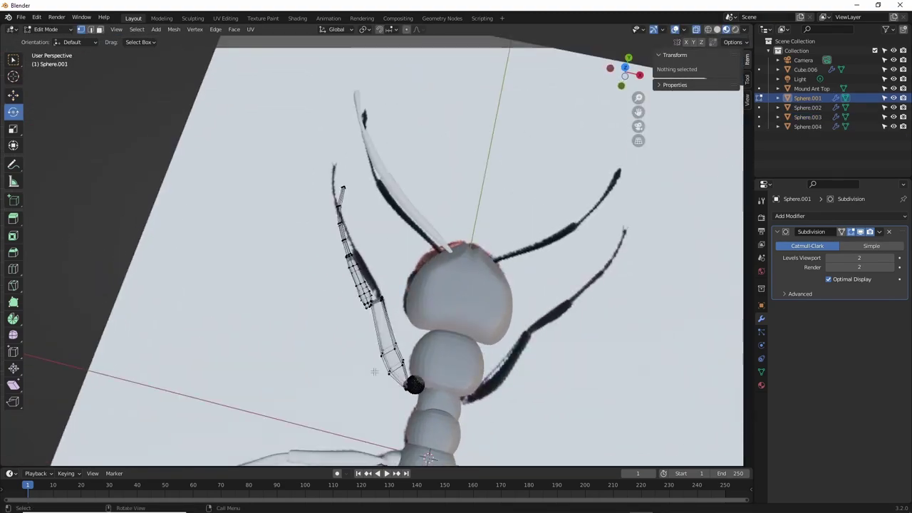
{"action": "scroll", "coordinate": [315, 139], "scroll_direction": "up", "scroll_amount": 3}
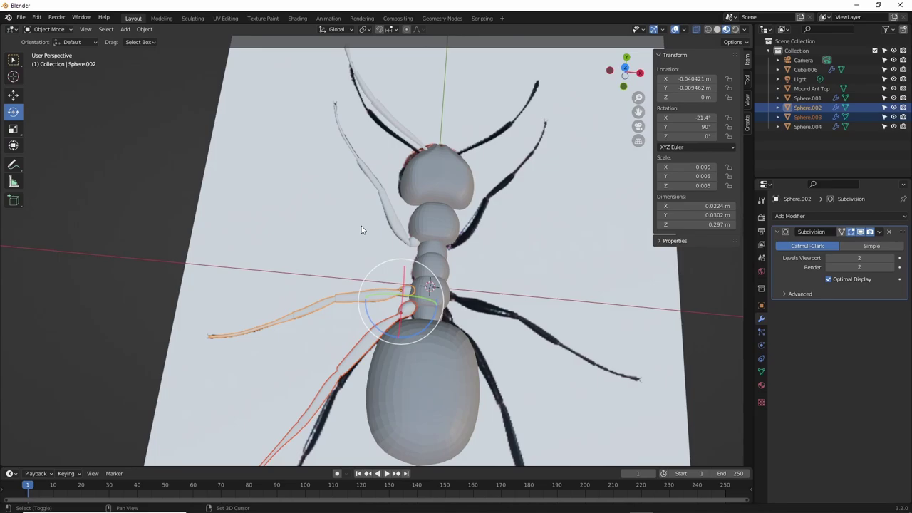
{"action": "scroll", "coordinate": [362, 226], "scroll_direction": "up", "scroll_amount": 3}
{"action": "left_click", "coordinate": [144, 29]}
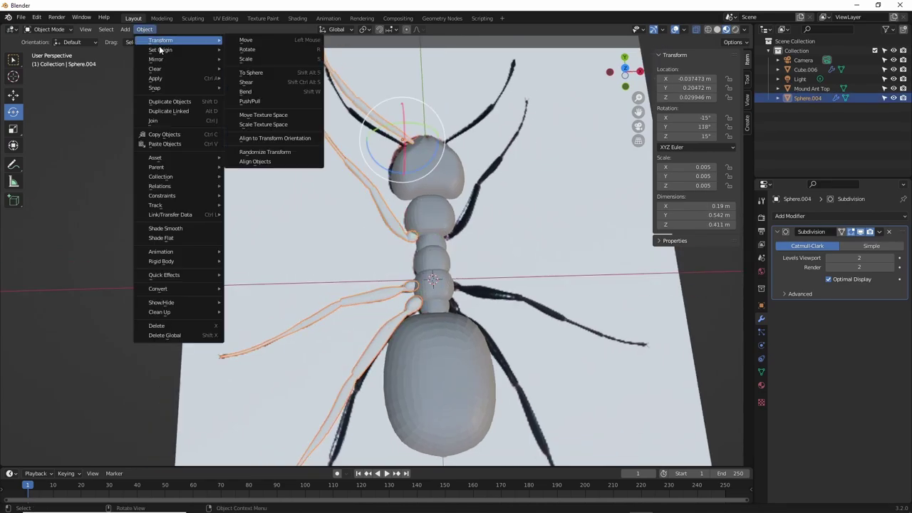
{"action": "mouse_move", "coordinate": [171, 76]}
{"action": "left_click", "coordinate": [246, 78]}
{"action": "left_click", "coordinate": [789, 215]}
{"action": "left_click", "coordinate": [705, 338]}
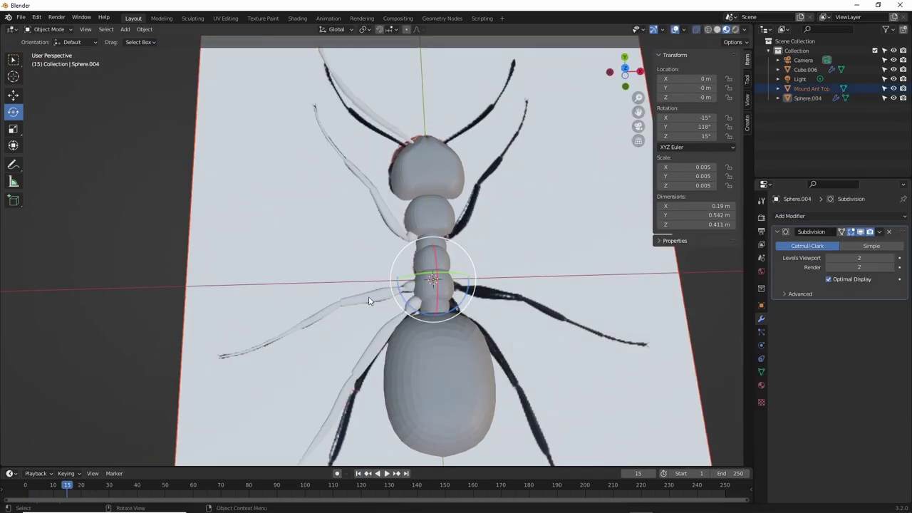
Duplicate the leg objects in place and rotate a leg segment into an angled joint
{"action": "key", "text": "shift+d"}
{"action": "right_click", "coordinate": [369, 301]}
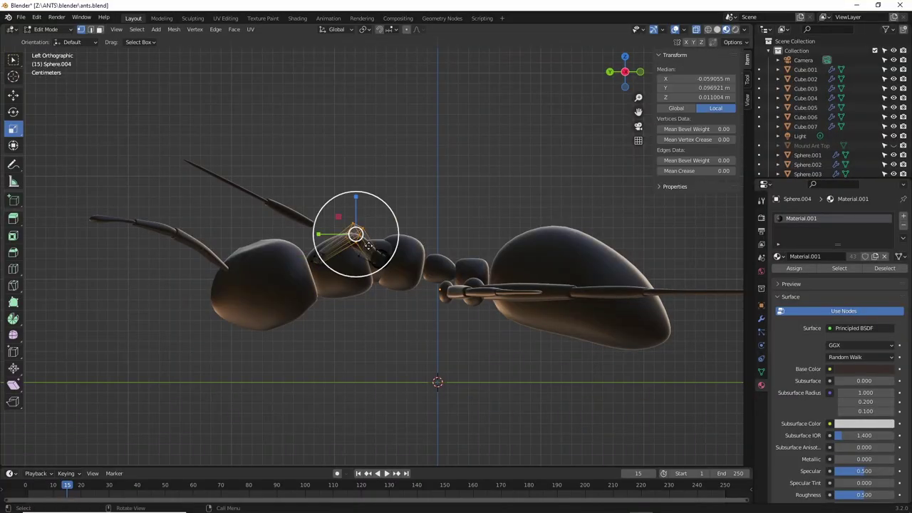
{"action": "middle_click_drag", "start_coordinate": [285, 236], "coordinate": [300, 240]}
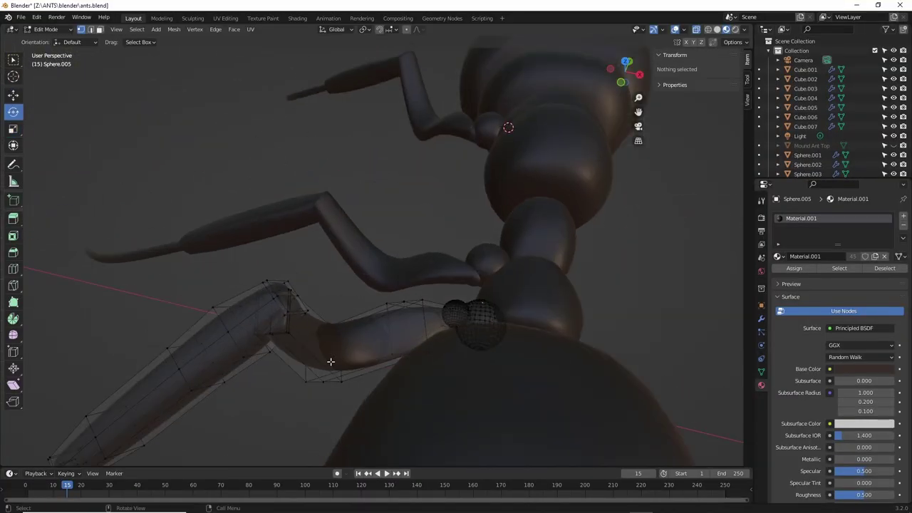
{"action": "left_click_drag", "start_coordinate": [332, 363], "coordinate": [342, 356]}
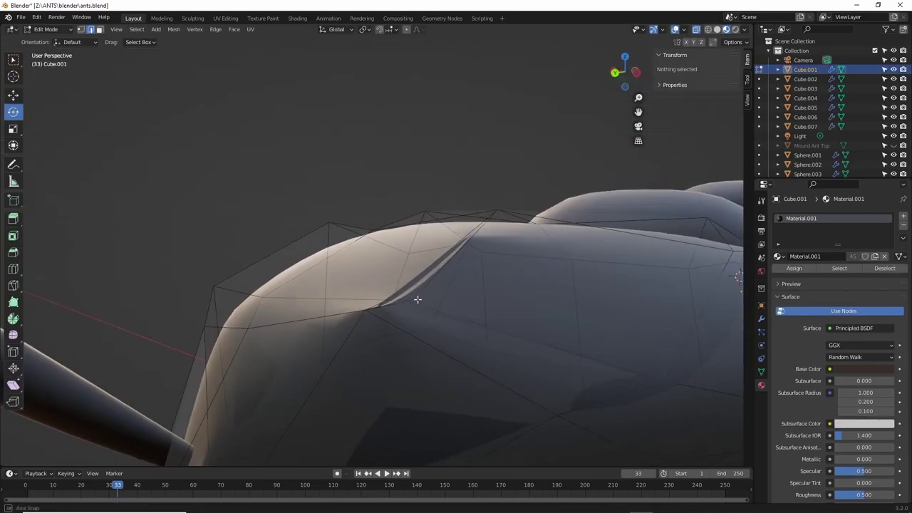
Scale the selected body vertices, apply all transforms, and review the ant's modifiers
{"action": "key", "text": "s"}
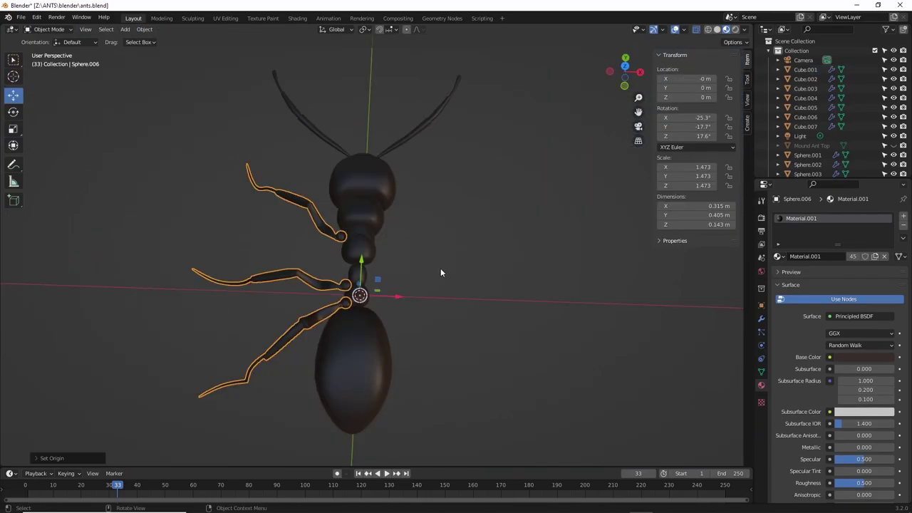
{"action": "left_click", "coordinate": [144, 29]}
{"action": "left_click", "coordinate": [256, 64]}
{"action": "left_click", "coordinate": [761, 317]}
{"action": "left_click", "coordinate": [839, 215]}
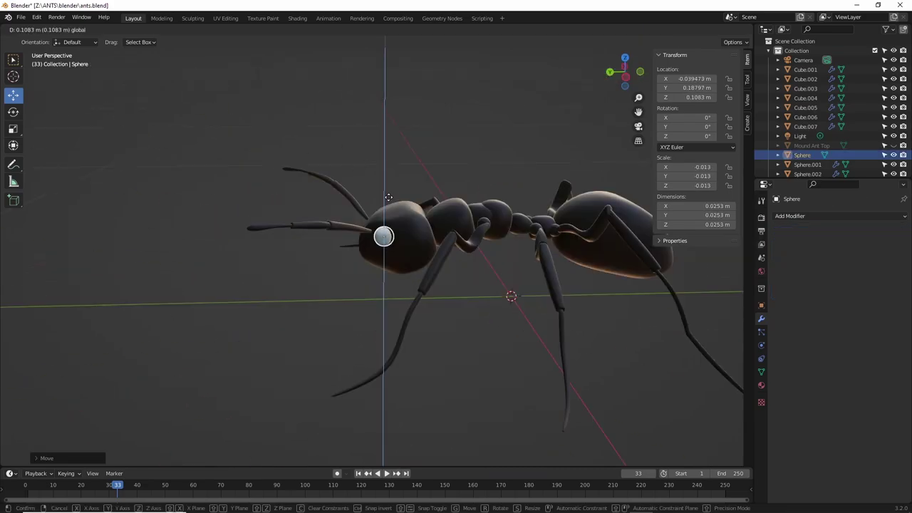
{"action": "middle_click_drag", "start_coordinate": [388, 198], "coordinate": [370, 258]}
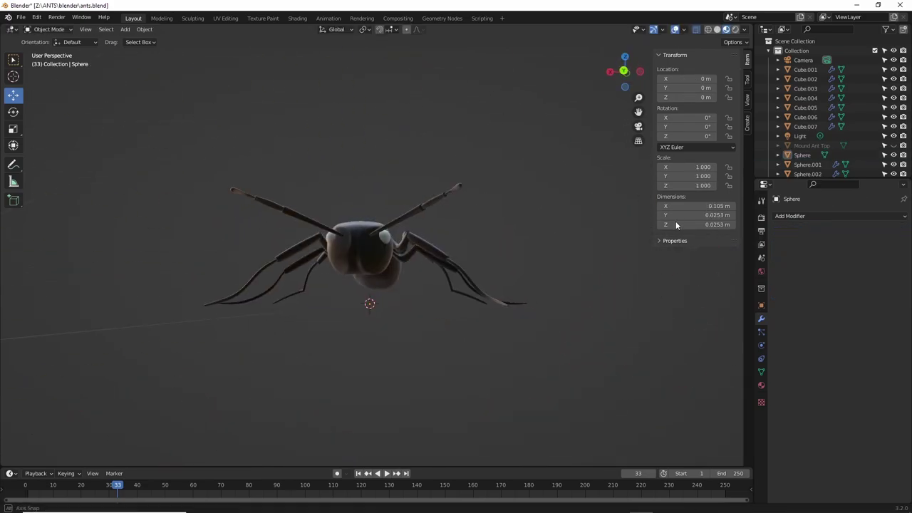
{"action": "middle_click_drag", "start_coordinate": [675, 221], "coordinate": [643, 222]}
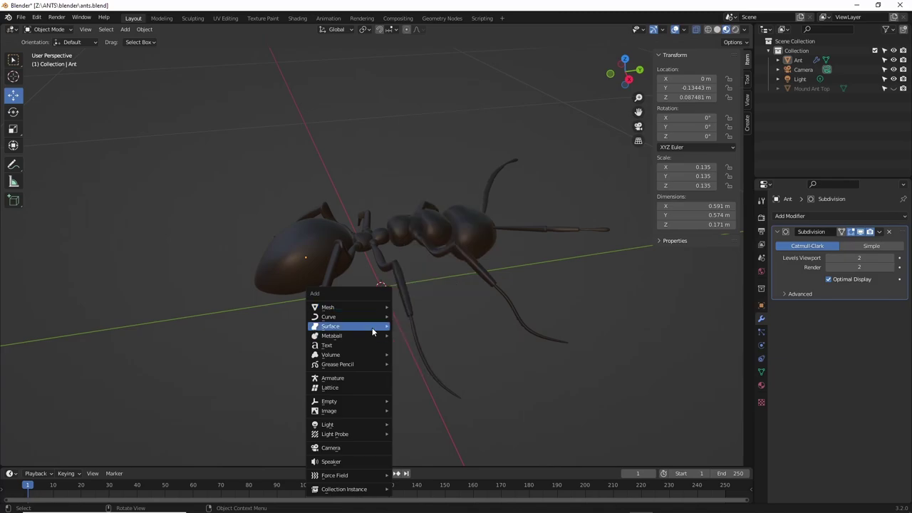
Add an armature, scale it to 0.1, and lift it up into the ant's body
{"action": "mouse_move", "coordinate": [371, 322]}
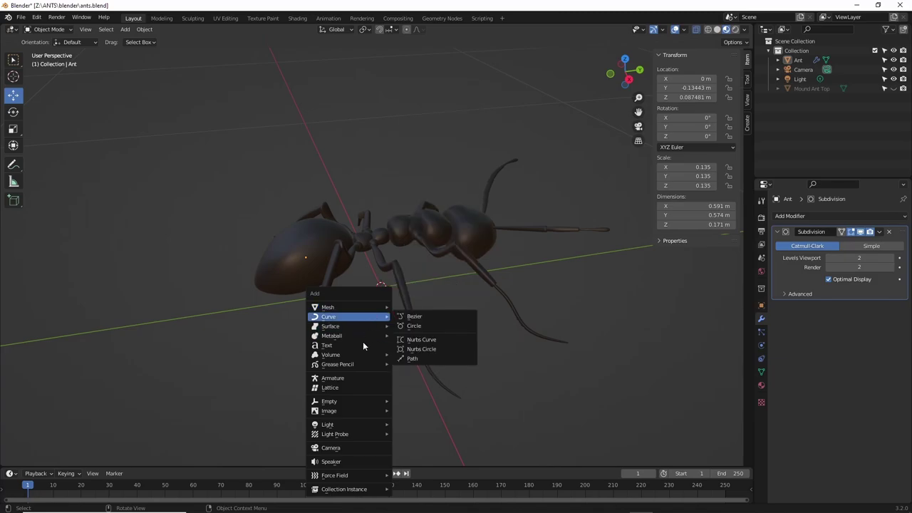
{"action": "left_click", "coordinate": [352, 377]}
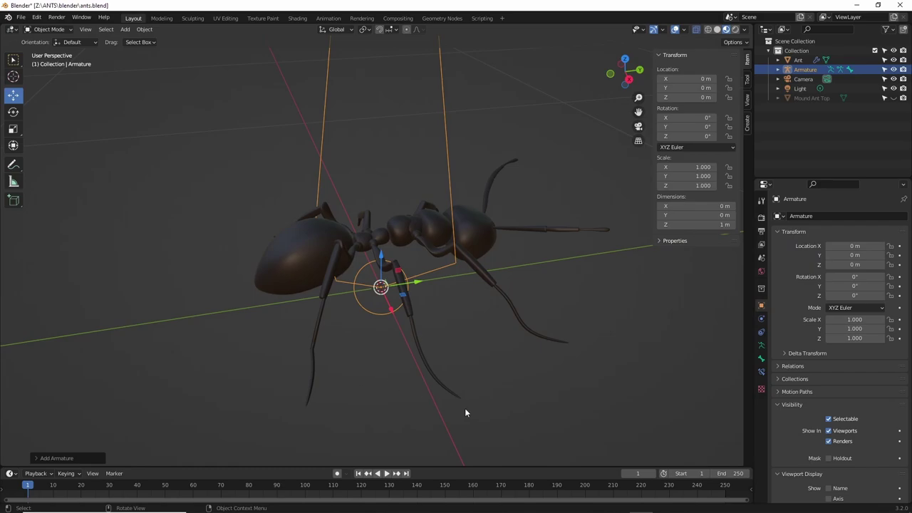
{"action": "key", "text": "s"}
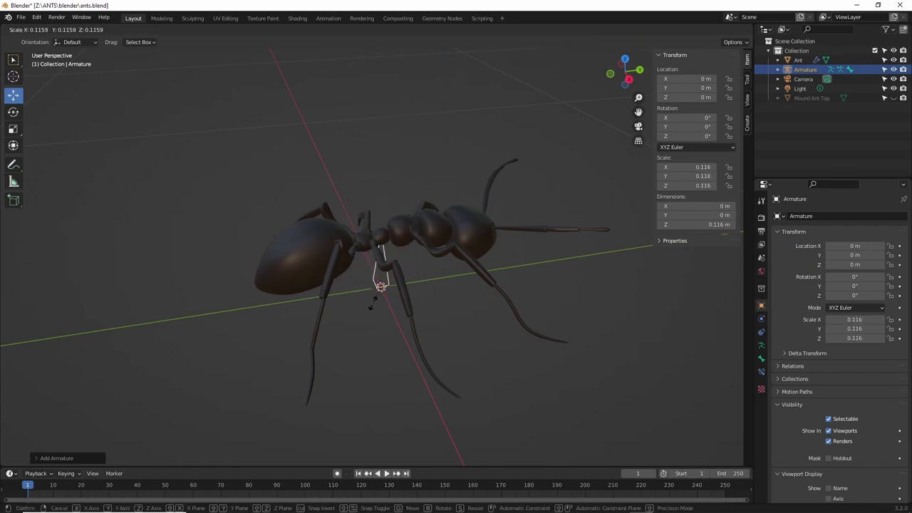
{"action": "left_click", "coordinate": [372, 303]}
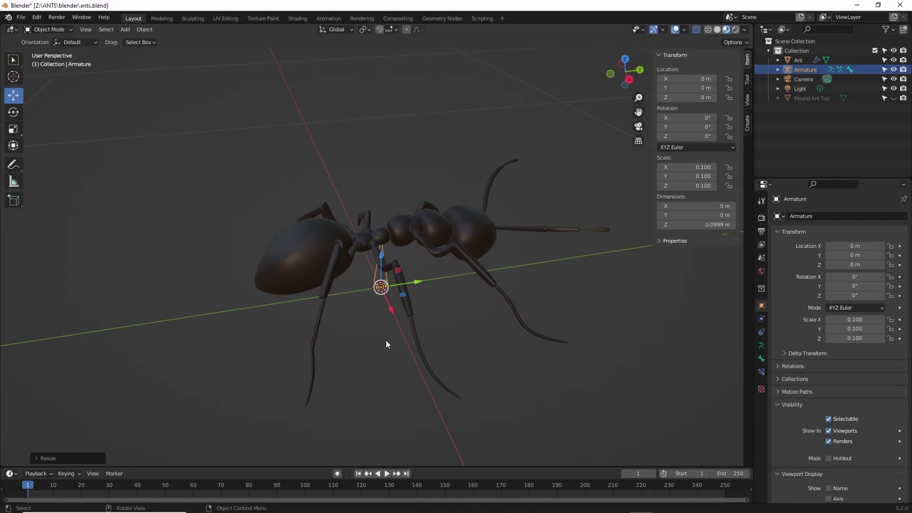
{"action": "middle_click_drag", "start_coordinate": [386, 344], "coordinate": [388, 286]}
{"action": "left_click_drag", "start_coordinate": [382, 280], "coordinate": [385, 228]}
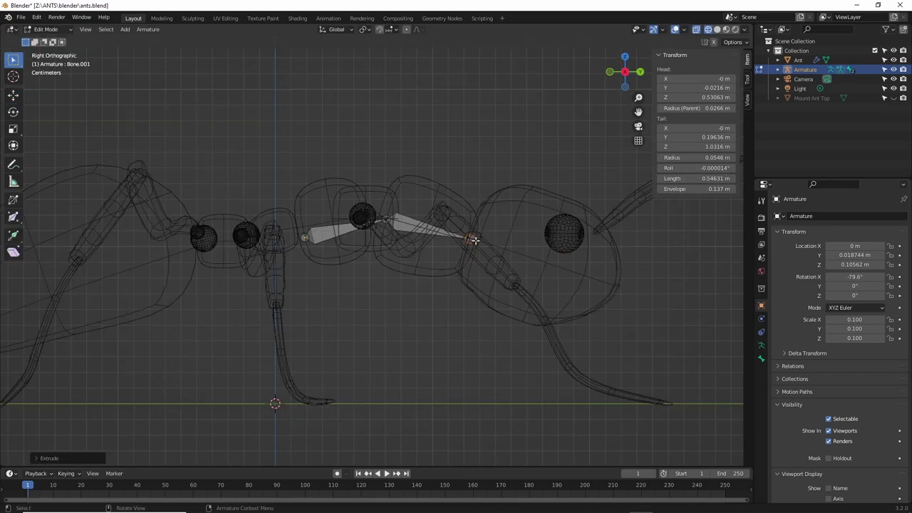
Extrude bones along the body and down a leg, placing Bone.014 and Bone.015 tails at the leg tip
{"action": "key", "text": "e"}
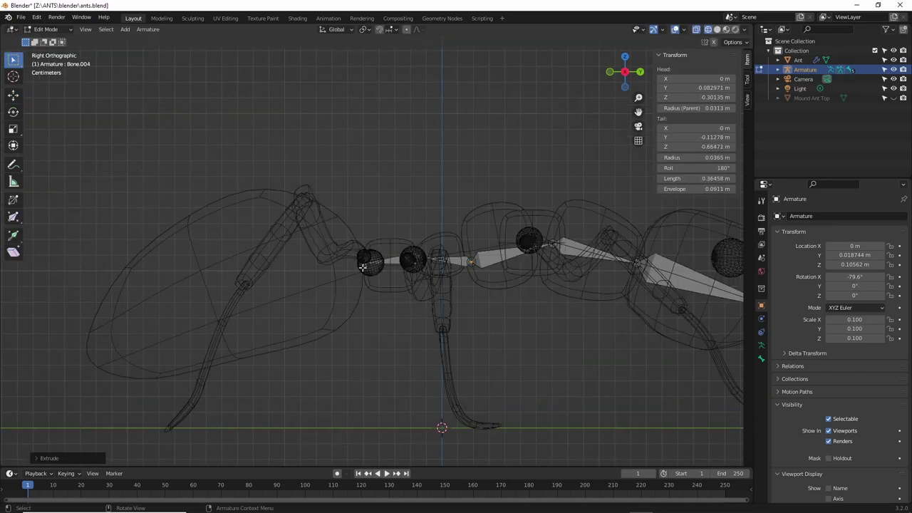
{"action": "key", "text": "e"}
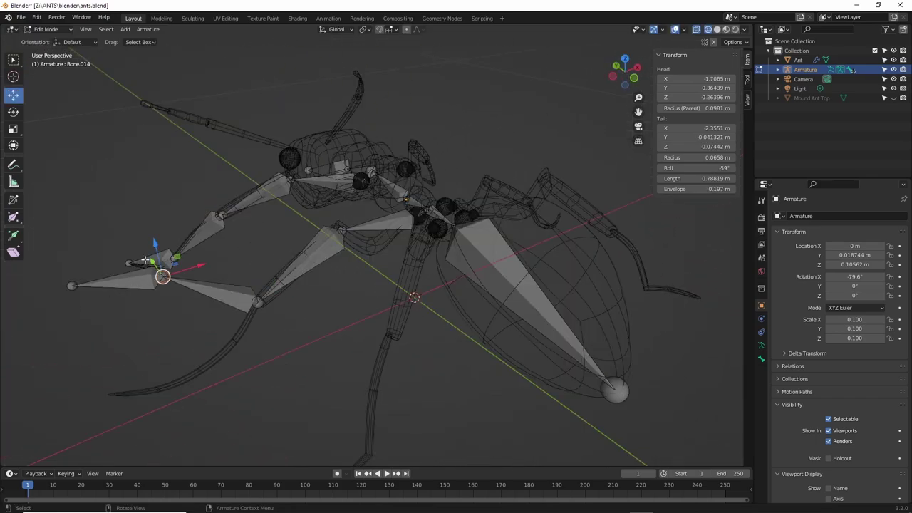
{"action": "key", "text": "g"}
{"action": "left_click", "coordinate": [175, 356]}
{"action": "middle_click_drag", "start_coordinate": [175, 356], "coordinate": [229, 402]}
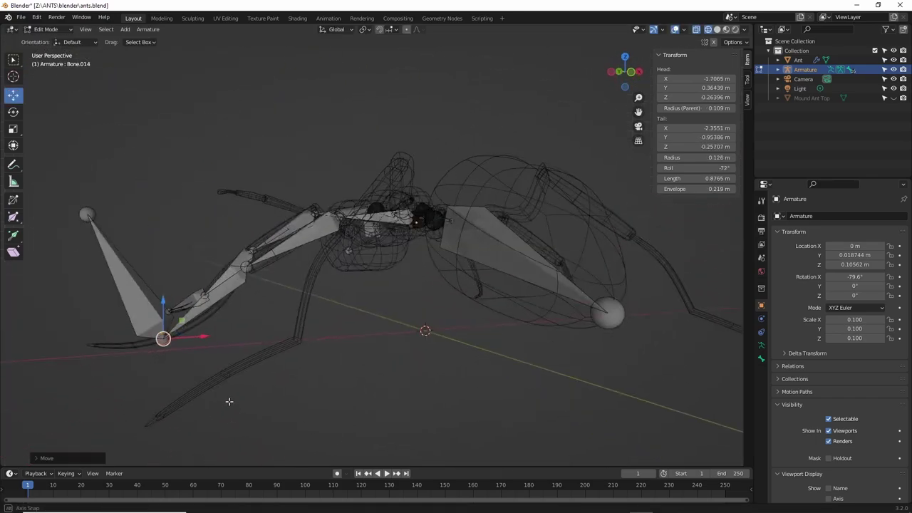
{"action": "key", "text": "g"}
{"action": "left_click", "coordinate": [182, 330]}
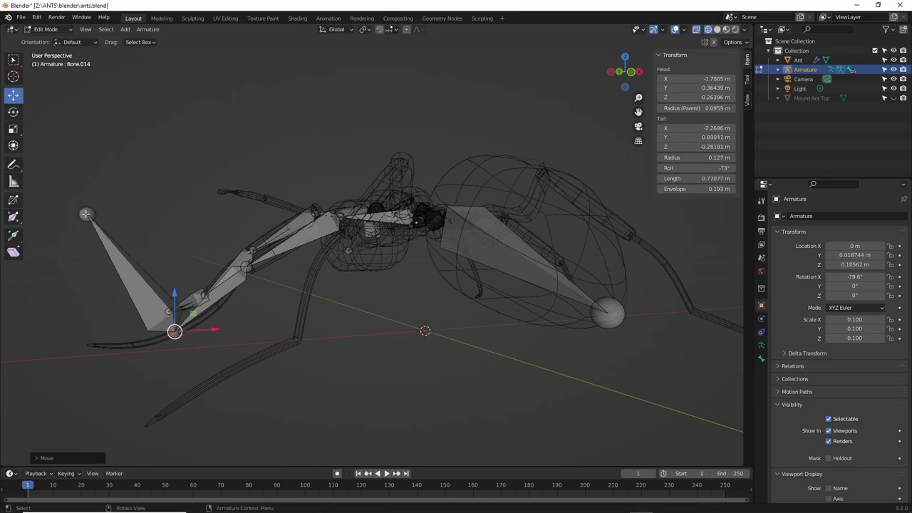
{"action": "key", "text": "g"}
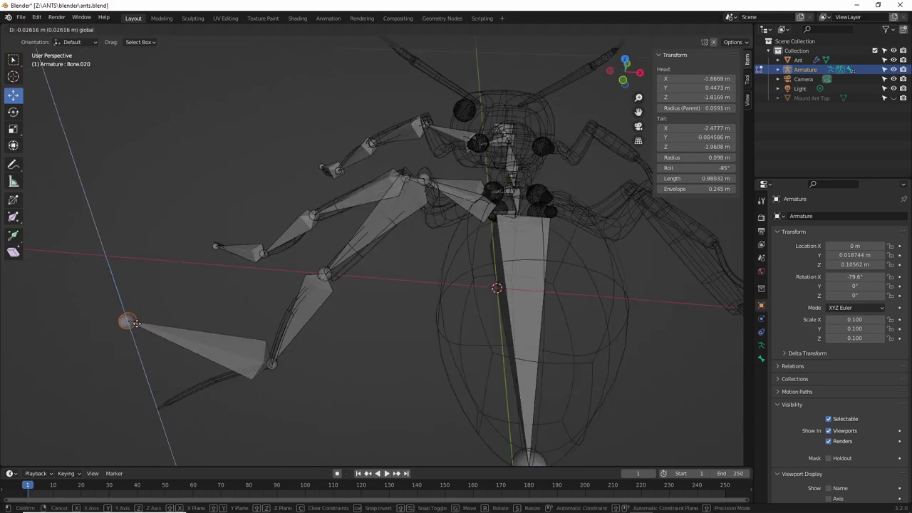
{"action": "left_click", "coordinate": [156, 407]}
{"action": "middle_click_drag", "start_coordinate": [157, 406], "coordinate": [387, 292]}
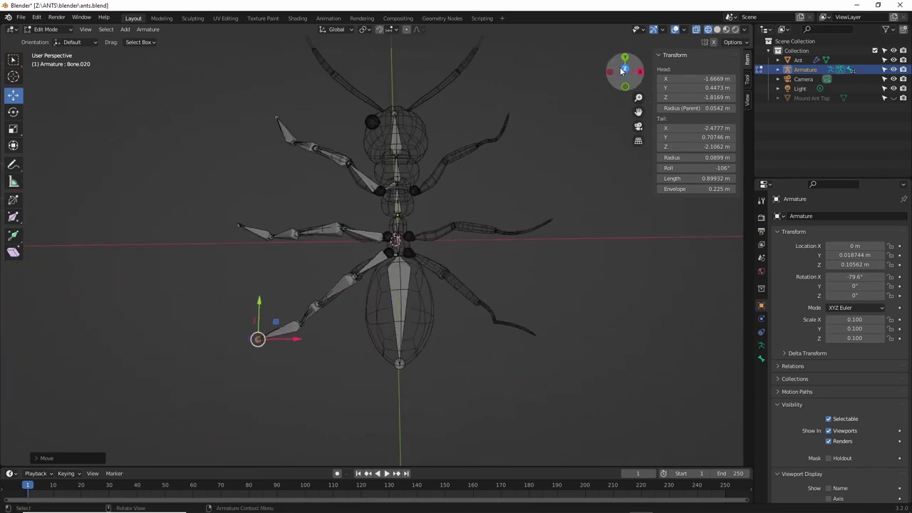
{"action": "type", "text": "f_01_l"}
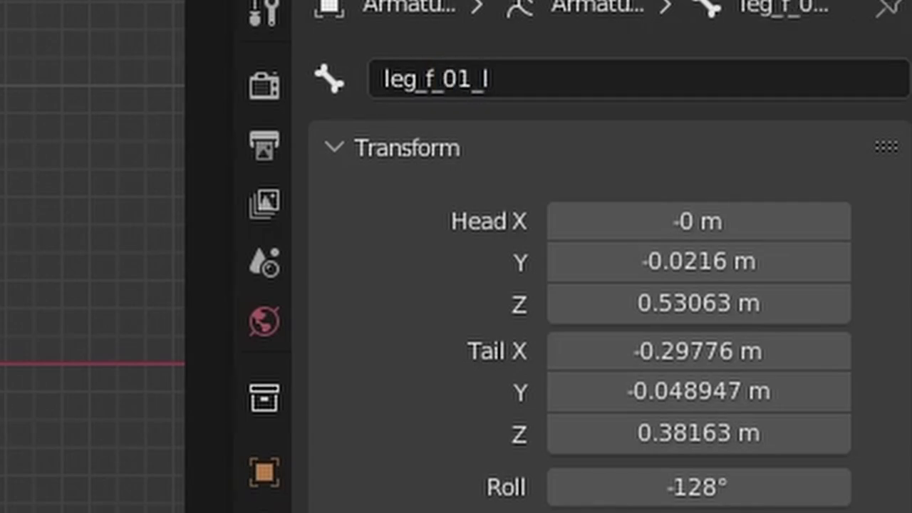
Symmetrize the left leg bones onto the right side from the Armature menu
{"action": "left_click", "coordinate": [148, 29]}
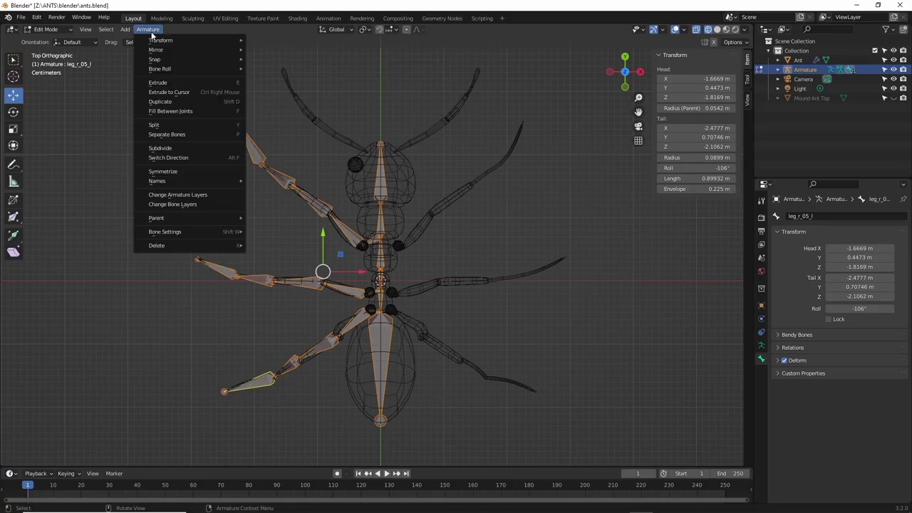
{"action": "left_click", "coordinate": [182, 171]}
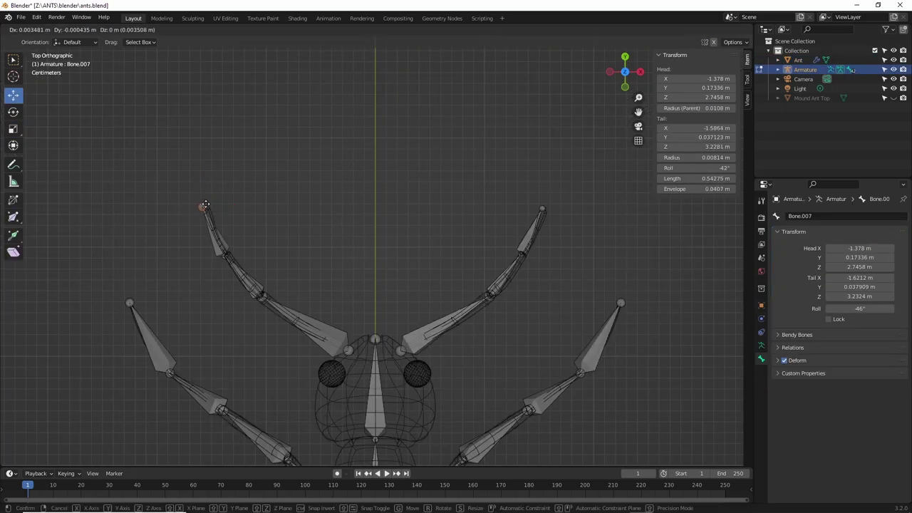
Reposition both antenna tips and parent the antenna bones to Bone.002 with Keep Offset
{"action": "left_click", "coordinate": [378, 239]}
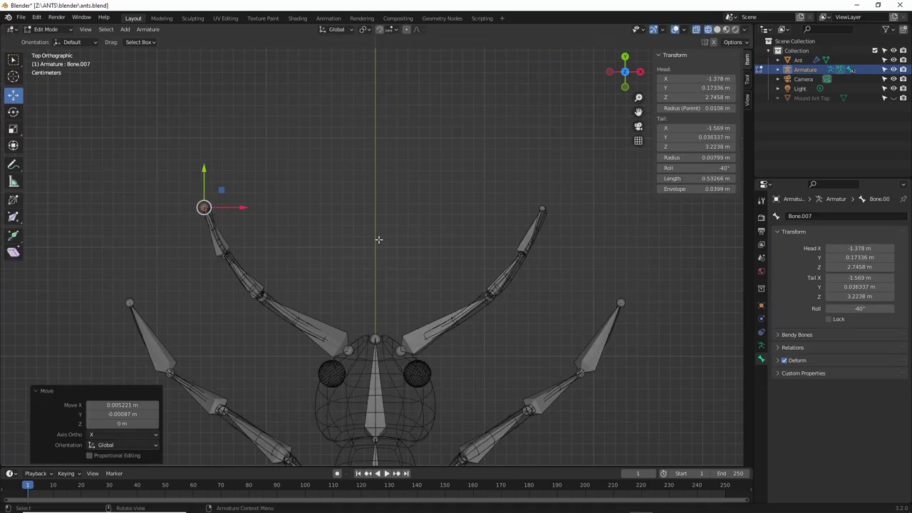
{"action": "left_click", "coordinate": [545, 207]}
{"action": "key", "text": "g"}
{"action": "left_click", "coordinate": [539, 214]}
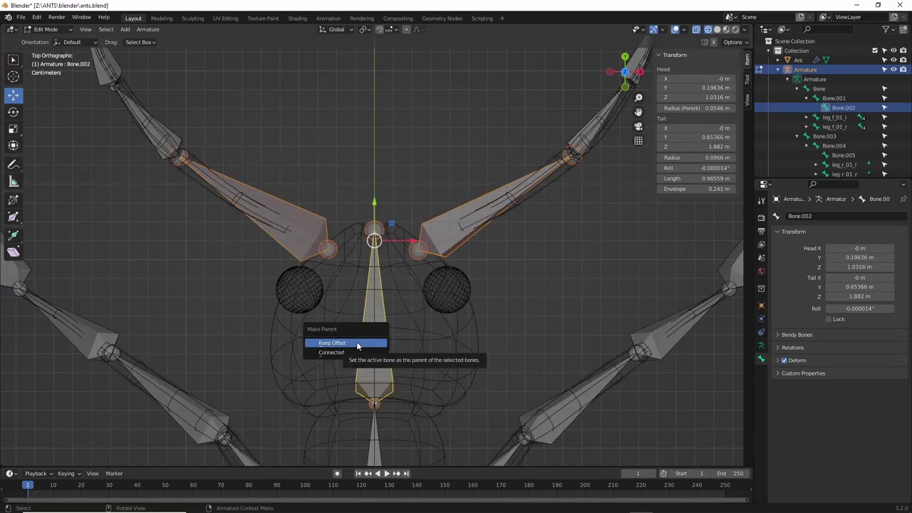
{"action": "left_click", "coordinate": [356, 344]}
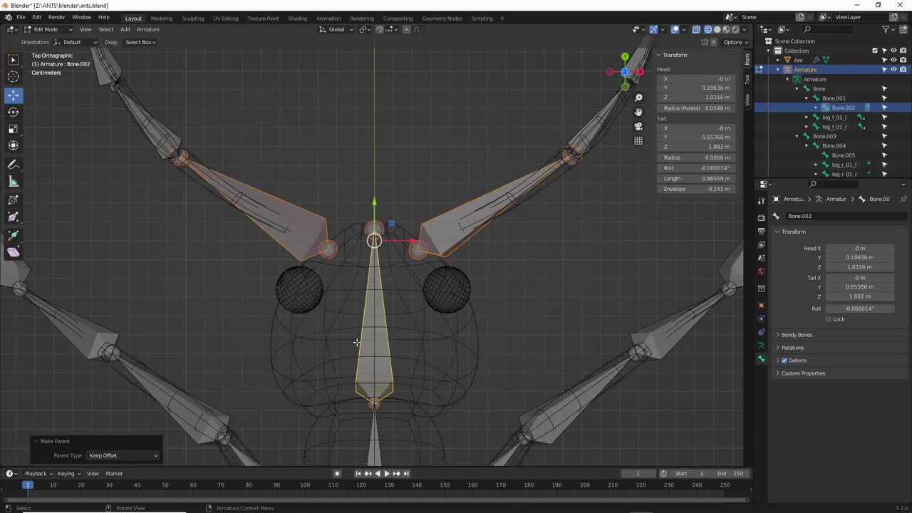
Switch the armature to Pose Mode and give a leg bone an IK constraint targeting a new empty
{"action": "left_click", "coordinate": [48, 30]}
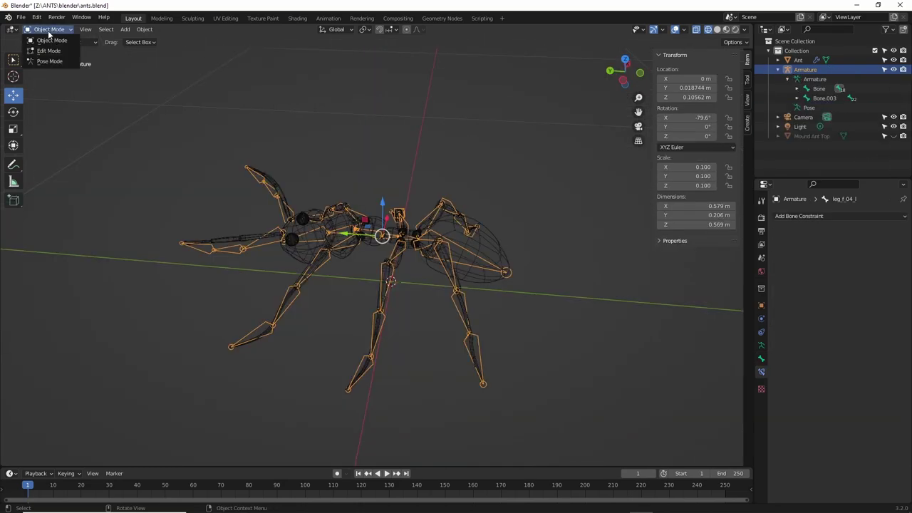
{"action": "left_click", "coordinate": [49, 61]}
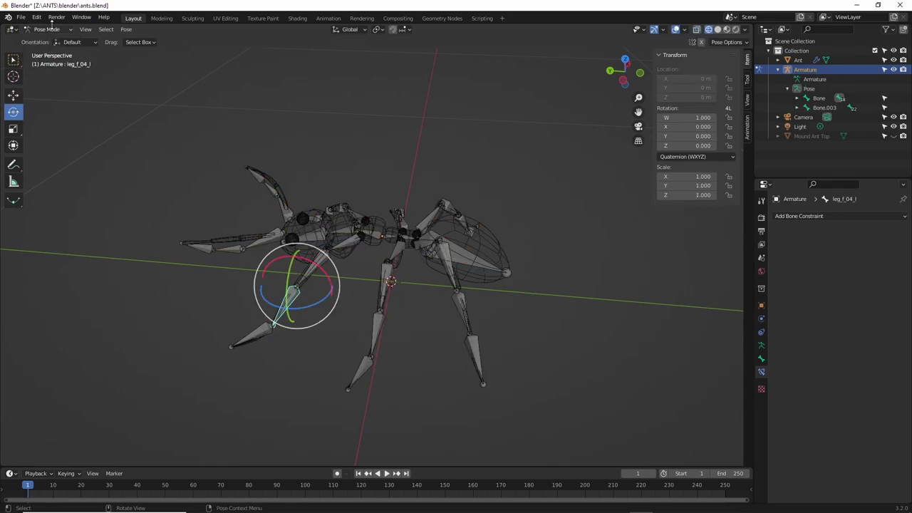
{"action": "middle_click_drag", "start_coordinate": [258, 197], "coordinate": [354, 343]}
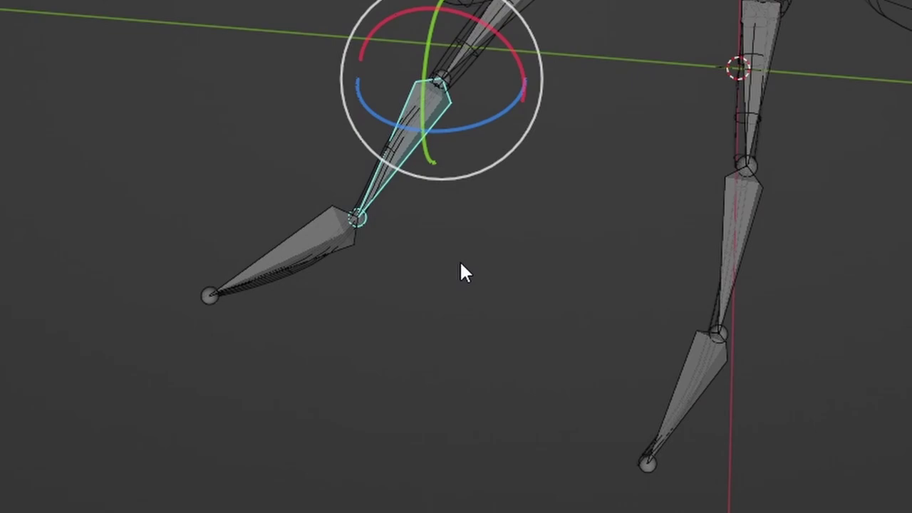
{"action": "key", "text": "shift+i"}
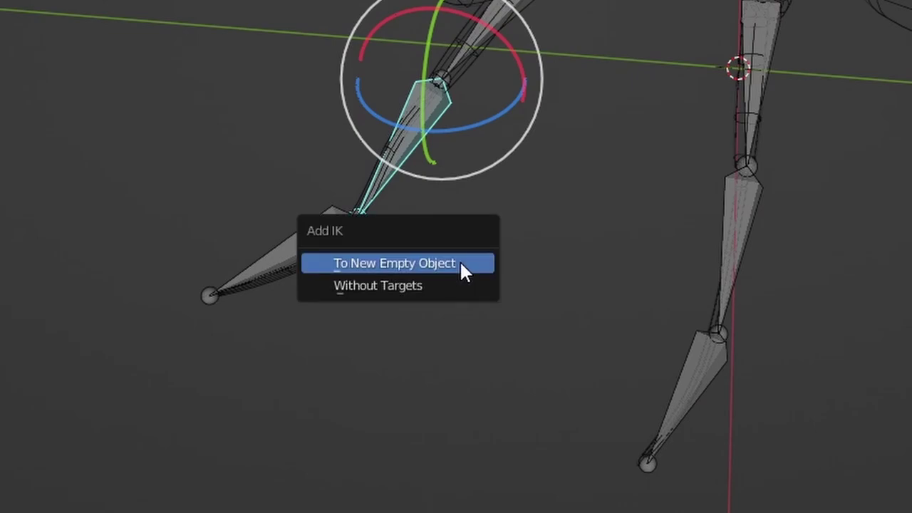
{"action": "left_click", "coordinate": [418, 269]}
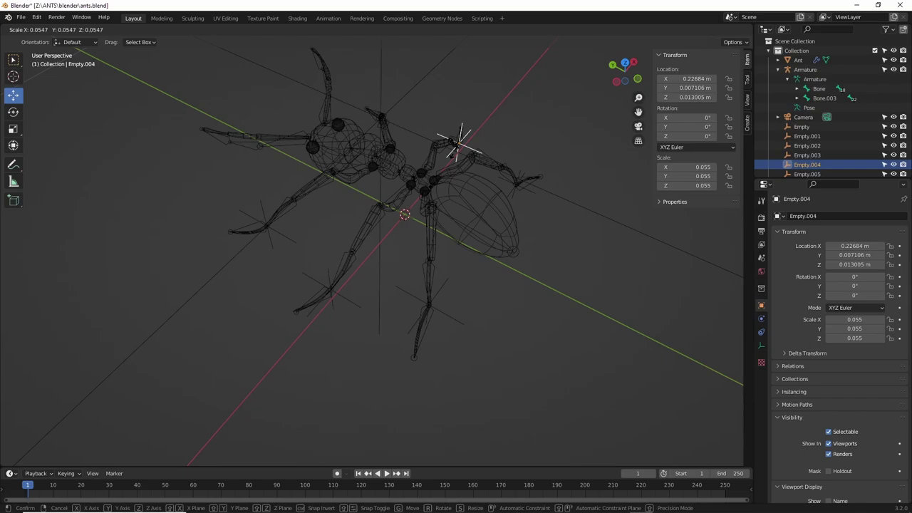
Confirm Empty.004's new size and start scaling Empty.005
{"action": "left_click", "coordinate": [460, 140]}
{"action": "left_click", "coordinate": [409, 119]}
{"action": "key", "text": "s"}
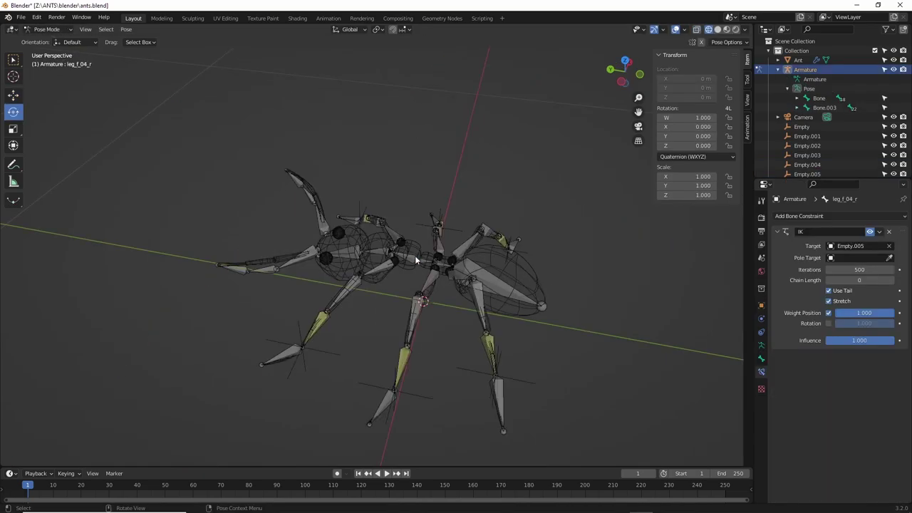
Test-rotate the body bone and then Bone.004, leaving Bone.003 selected
{"action": "left_click", "coordinate": [414, 257]}
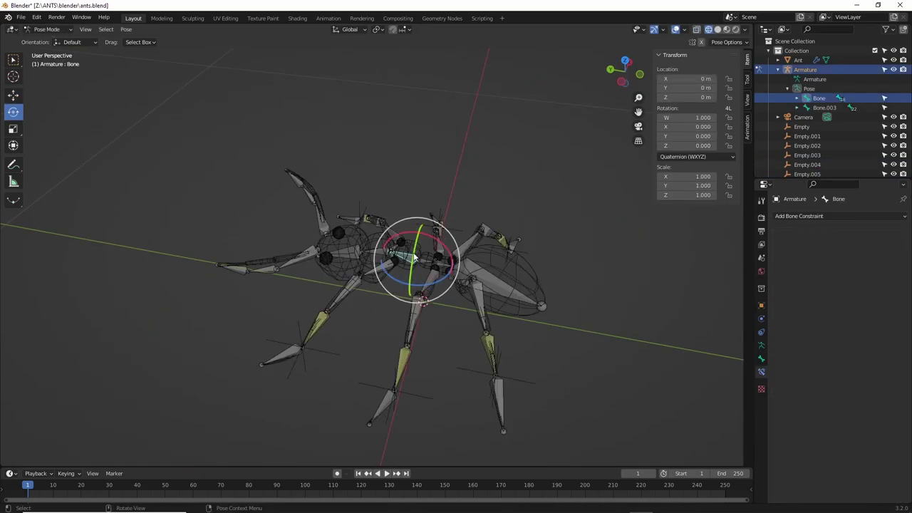
{"action": "left_click_drag", "start_coordinate": [425, 233], "coordinate": [423, 242]}
{"action": "right_click", "coordinate": [423, 242]}
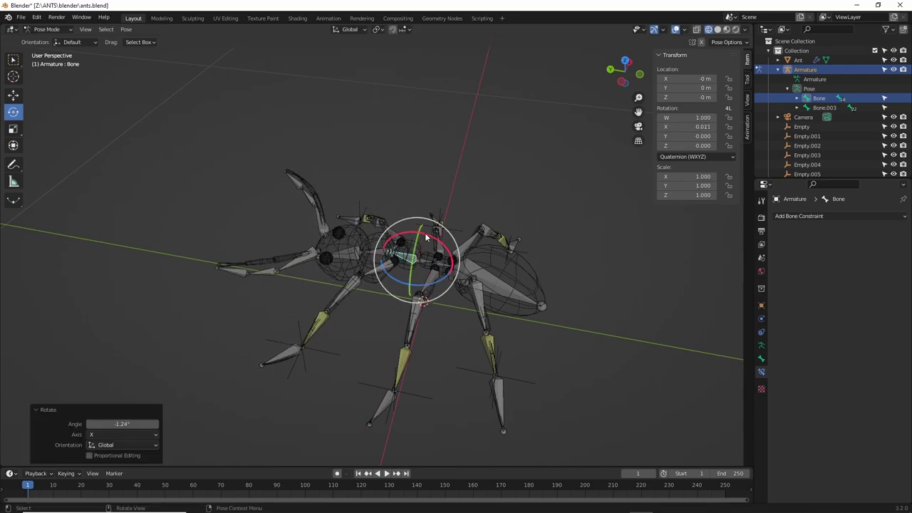
{"action": "left_click", "coordinate": [447, 272]}
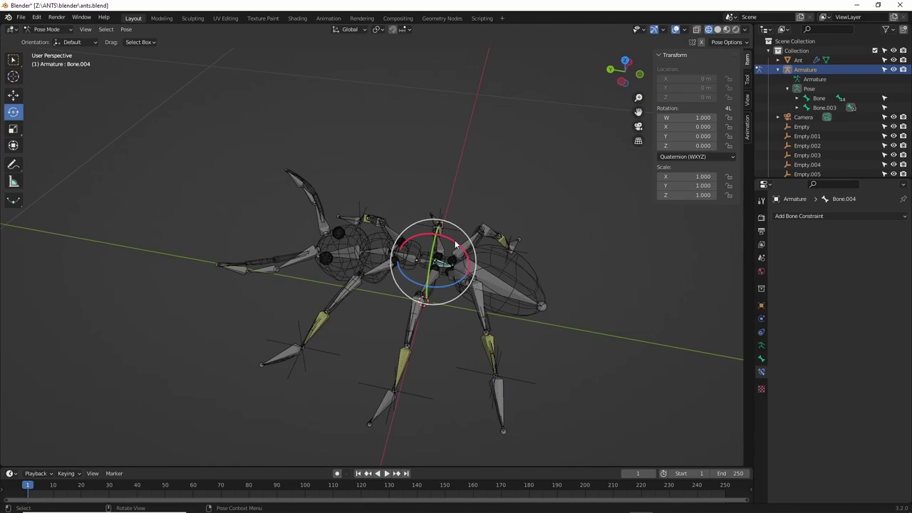
{"action": "left_click_drag", "start_coordinate": [456, 245], "coordinate": [463, 246]}
{"action": "left_click", "coordinate": [440, 259]}
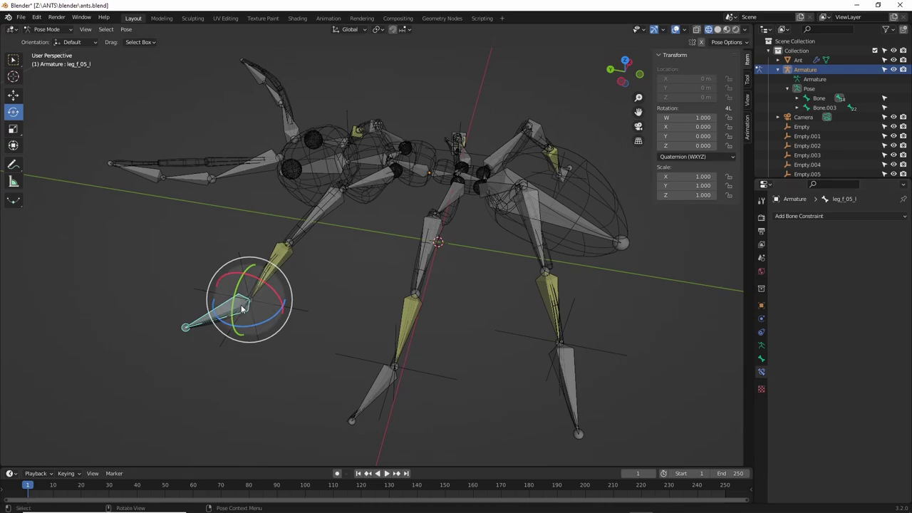
Show the selected bone's Bone properties with the Relations panel expanded
{"action": "left_click", "coordinate": [762, 360]}
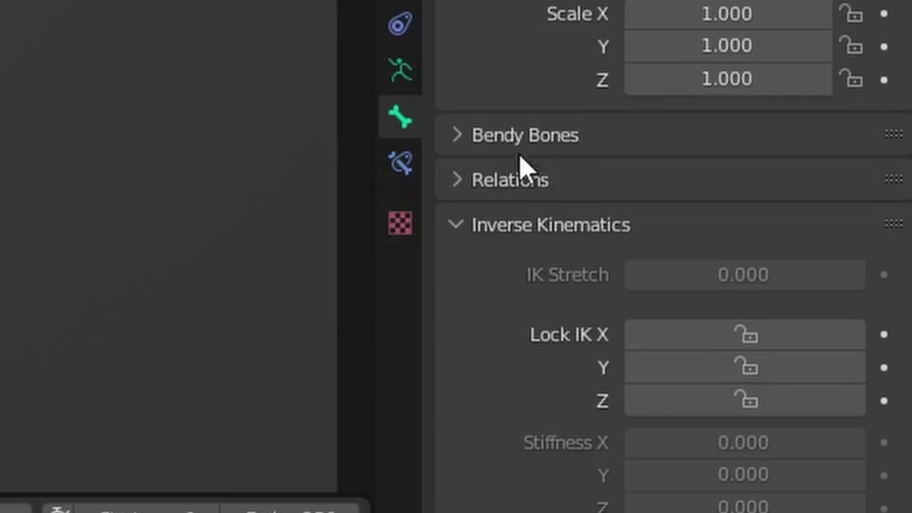
{"action": "left_click", "coordinate": [518, 175]}
{"action": "scroll", "coordinate": [505, 220], "scroll_direction": "down", "scroll_amount": 5}
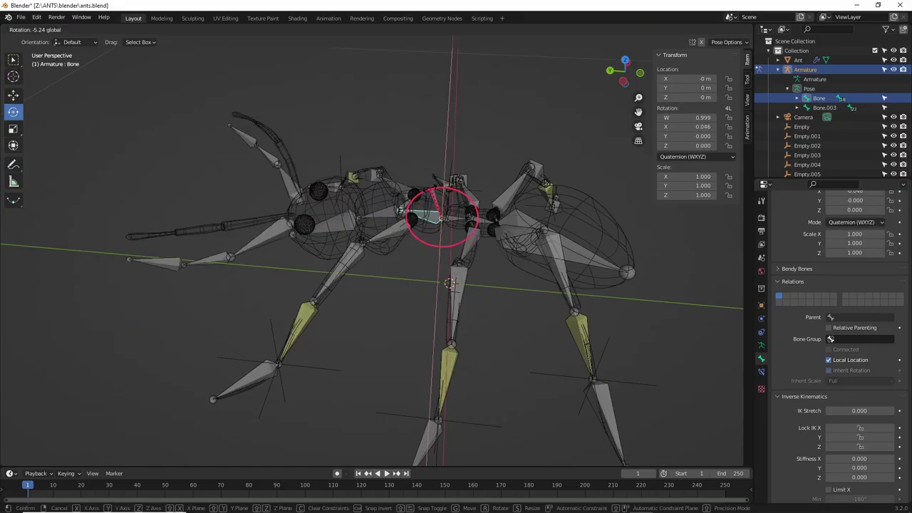
Place the new main_bone below the ant
{"action": "key", "text": "r"}
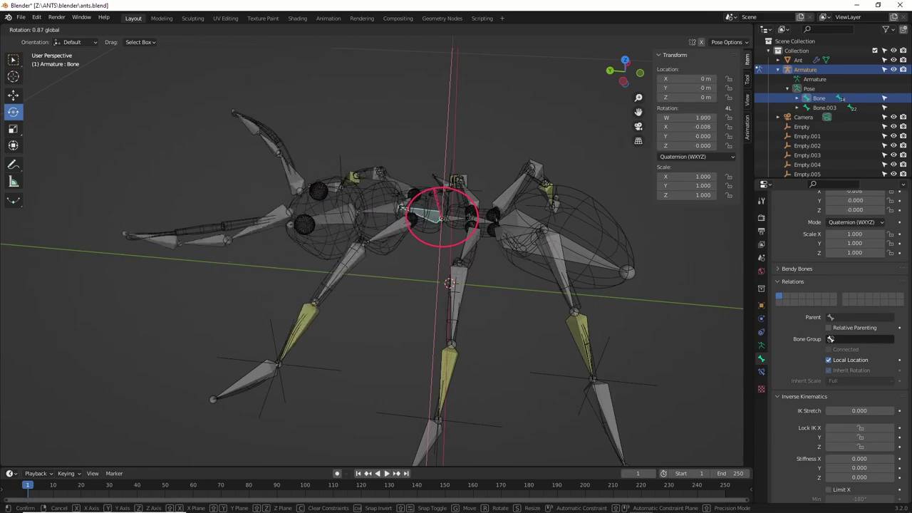
{"action": "left_click", "coordinate": [275, 368]}
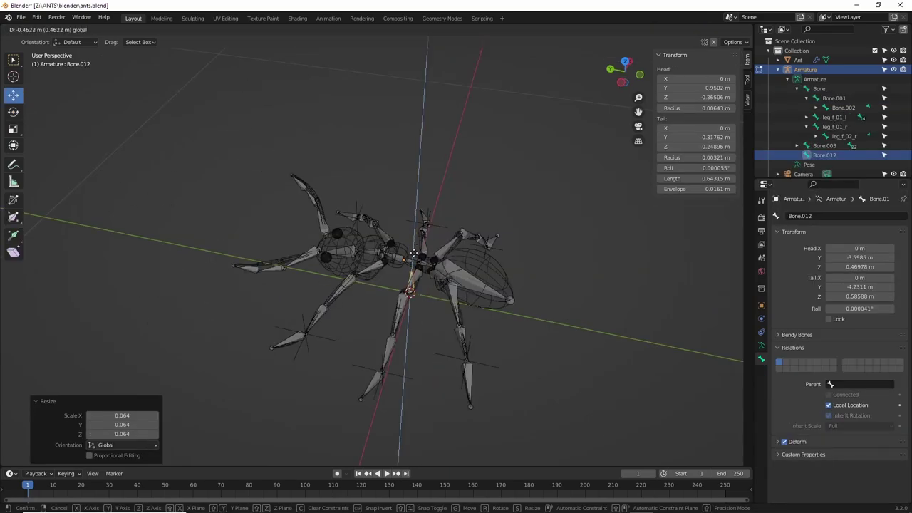
{"action": "left_click", "coordinate": [477, 311]}
{"action": "middle_click_drag", "start_coordinate": [476, 310], "coordinate": [476, 311]}
{"action": "scroll", "coordinate": [476, 311], "scroll_direction": "up", "scroll_amount": 6}
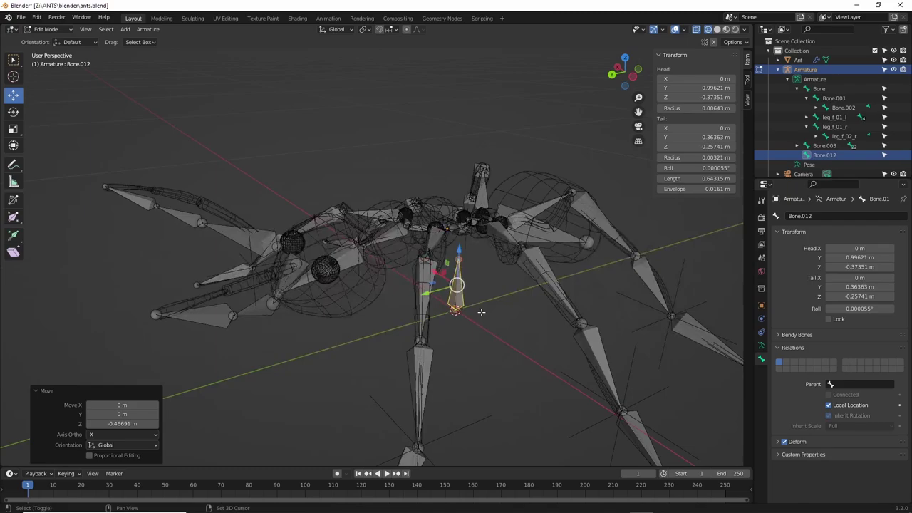
Parent the skeleton bones to main_bone with Keep Offset, then test-rotate it in Pose Mode and cancel
{"action": "left_click", "coordinate": [459, 329], "text": "shift"}
{"action": "key", "text": "ctrl+p"}
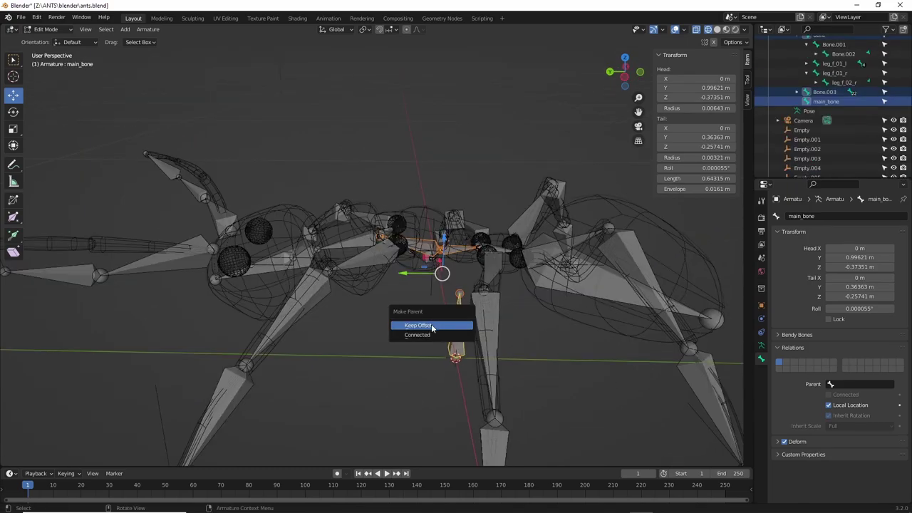
{"action": "left_click", "coordinate": [432, 327]}
{"action": "key", "text": "ctrl+Tab"}
{"action": "mouse_move", "coordinate": [451, 349]}
{"action": "left_mouse_down"}
{"action": "mouse_move", "coordinate": [454, 356]}
{"action": "mouse_move", "coordinate": [448, 337]}
{"action": "left_mouse_up"}
{"action": "right_click", "coordinate": [448, 337]}
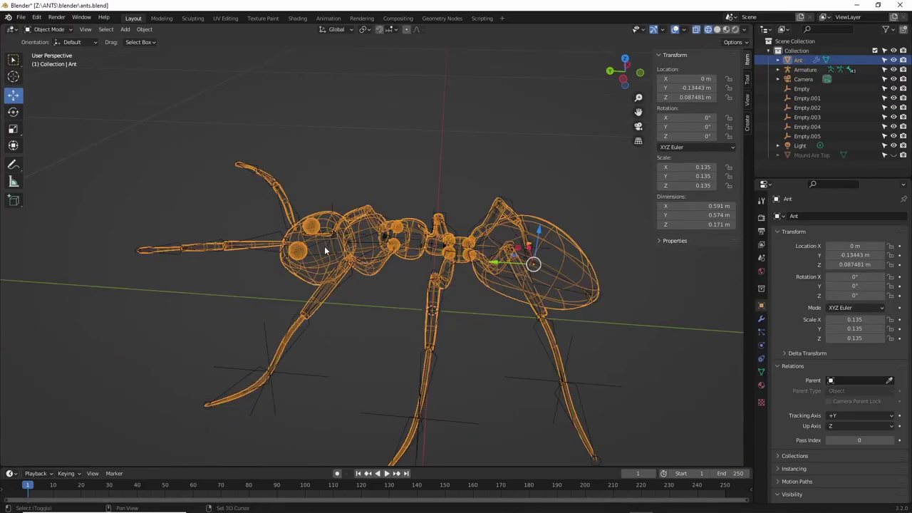
Parent the Ant mesh to the Armature using With Automatic Weights
{"action": "left_click", "coordinate": [322, 253], "text": "shift"}
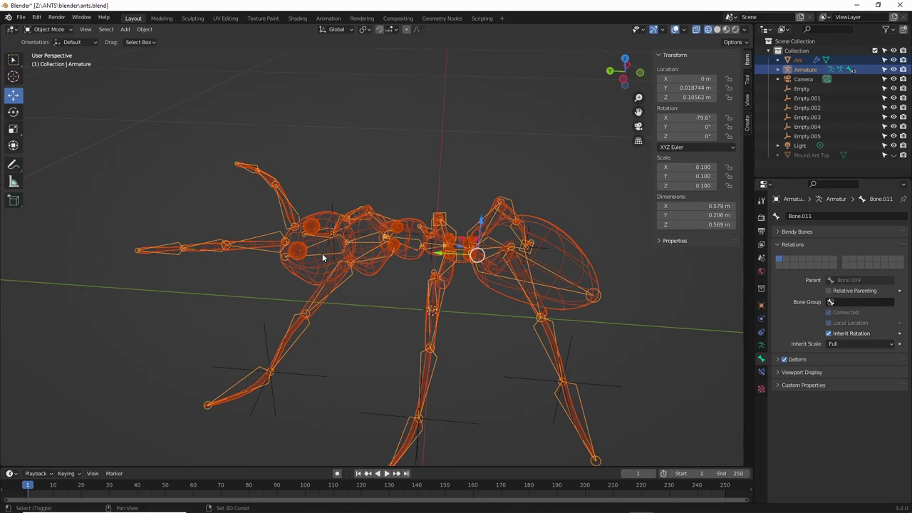
{"action": "key", "text": "ctrl+p"}
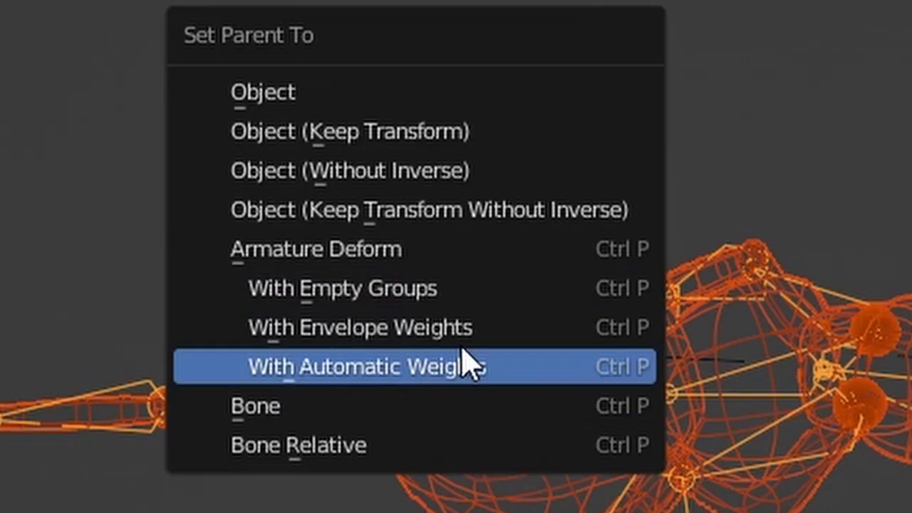
{"action": "left_click", "coordinate": [362, 366]}
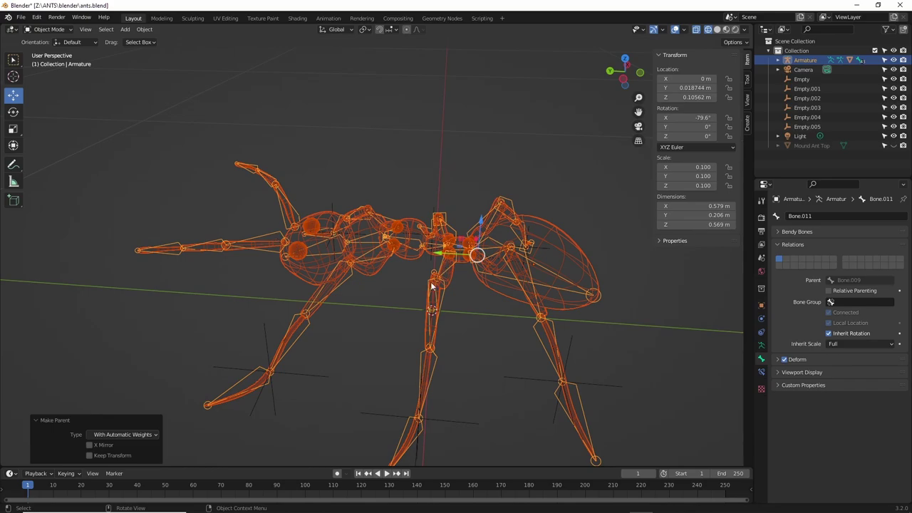
{"action": "mouse_move", "coordinate": [431, 286]}
{"action": "middle_mouse_down"}
{"action": "mouse_move", "coordinate": [486, 298]}
{"action": "mouse_move", "coordinate": [418, 285]}
{"action": "middle_mouse_up"}
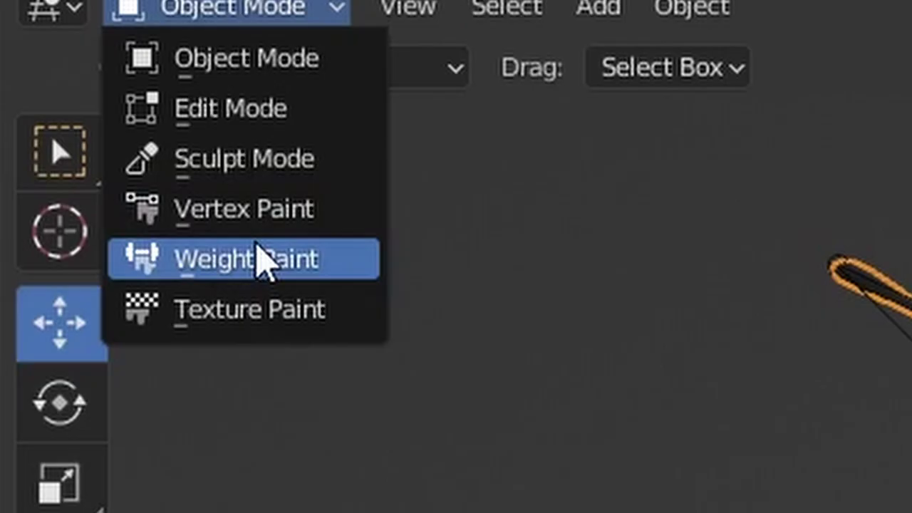
In Weight Paint mode, check the leg vertex groups and make Bone.002 the active group
{"action": "left_click", "coordinate": [45, 84]}
{"action": "mouse_move", "coordinate": [511, 270]}
{"action": "middle_mouse_down"}
{"action": "mouse_move", "coordinate": [462, 264]}
{"action": "mouse_move", "coordinate": [480, 279]}
{"action": "middle_mouse_up"}
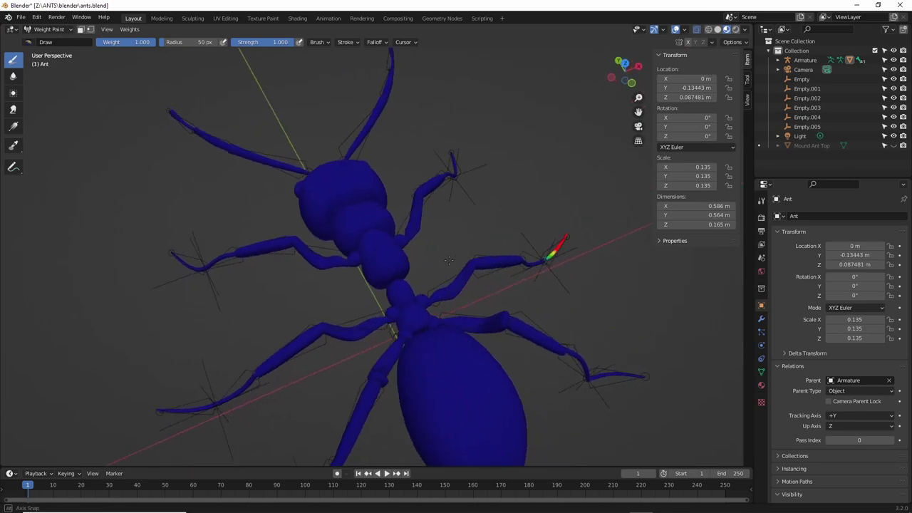
{"action": "left_click", "coordinate": [761, 372]}
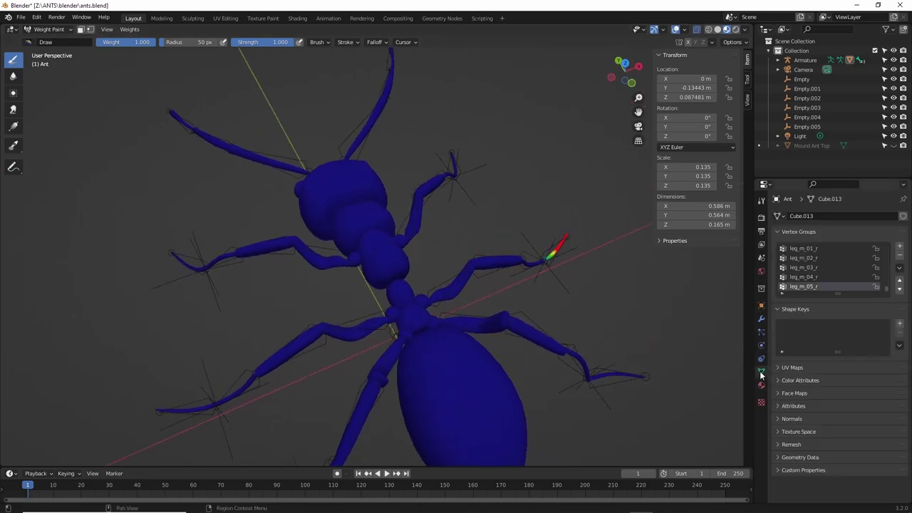
{"action": "left_click", "coordinate": [803, 277]}
{"action": "left_click", "coordinate": [805, 267]}
{"action": "left_click", "coordinate": [805, 259]}
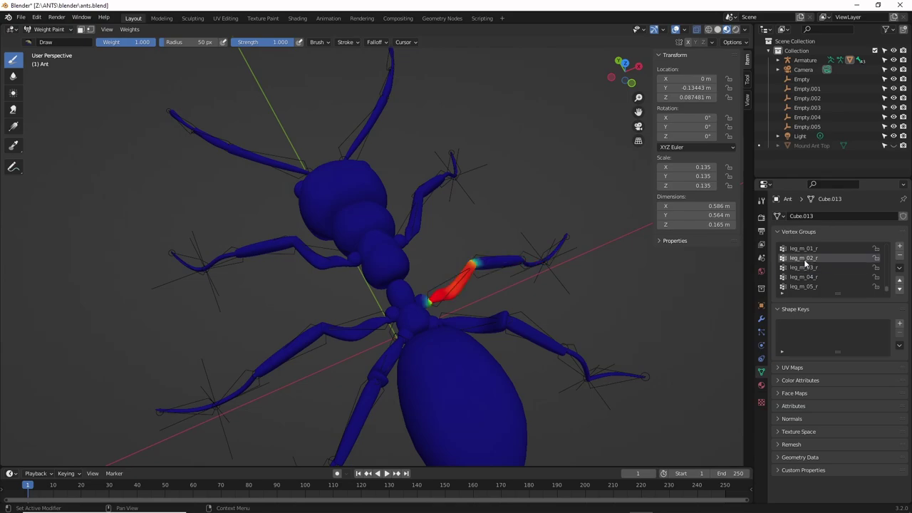
{"action": "left_click", "coordinate": [803, 249]}
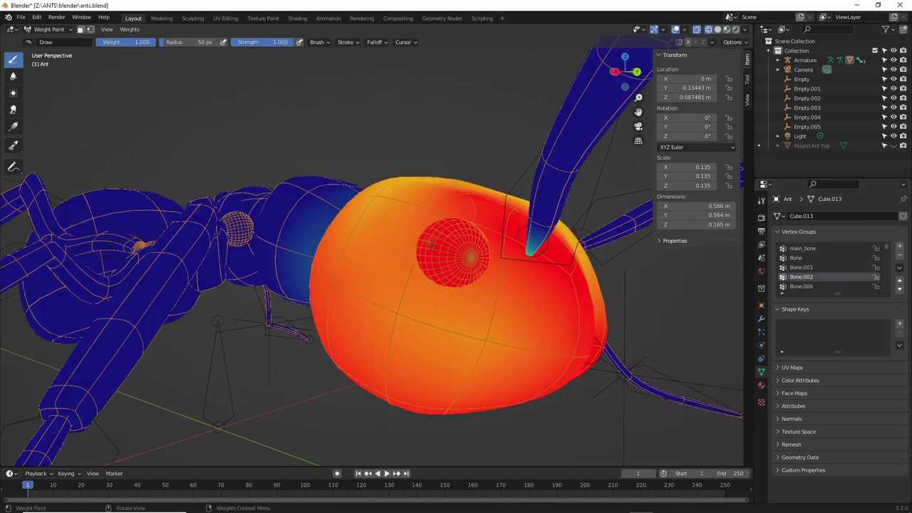
Paint the ant's abdomen to full weight, then select Bone.005 to test the skinning
{"action": "middle_click_drag", "start_coordinate": [485, 296], "coordinate": [527, 369]}
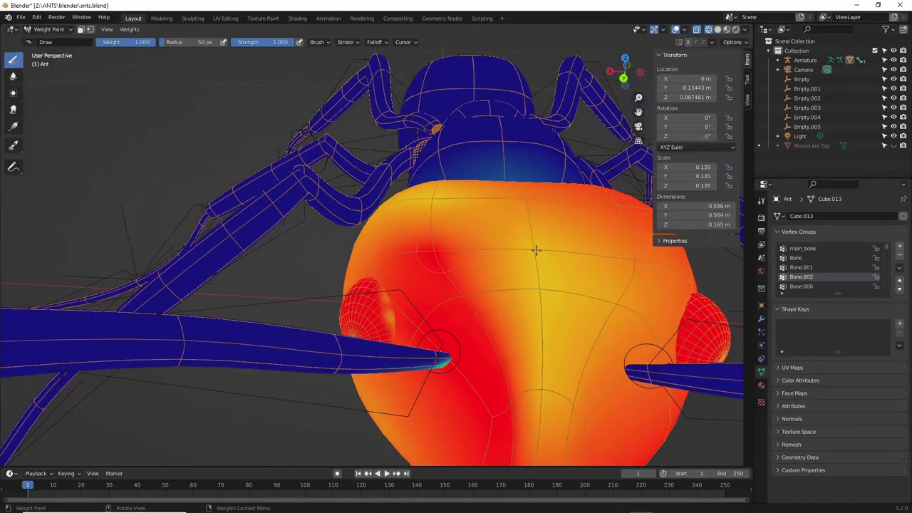
{"action": "left_click_drag", "start_coordinate": [535, 249], "coordinate": [538, 248]}
{"action": "mouse_move", "coordinate": [525, 319]}
{"action": "left_mouse_down"}
{"action": "mouse_move", "coordinate": [538, 273]}
{"action": "mouse_move", "coordinate": [542, 399]}
{"action": "left_mouse_up"}
{"action": "middle_click_drag", "start_coordinate": [534, 377], "coordinate": [527, 343]}
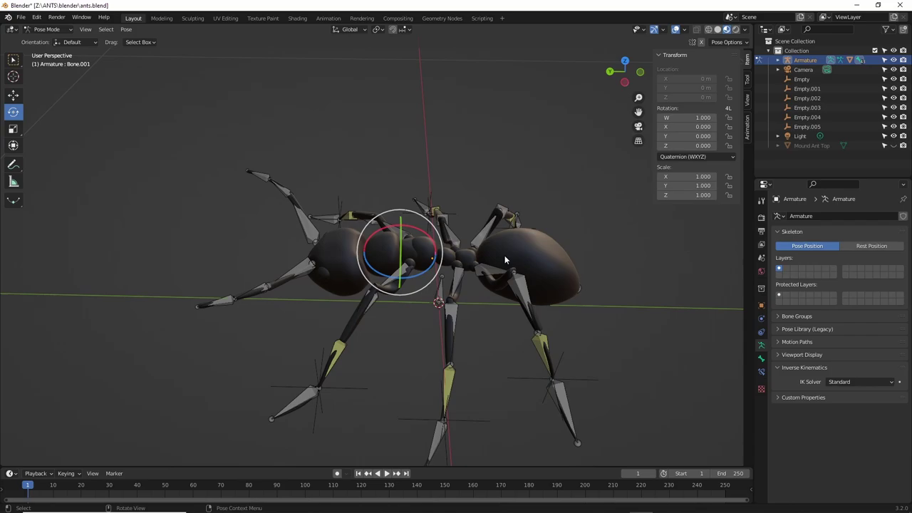
{"action": "left_click", "coordinate": [504, 255]}
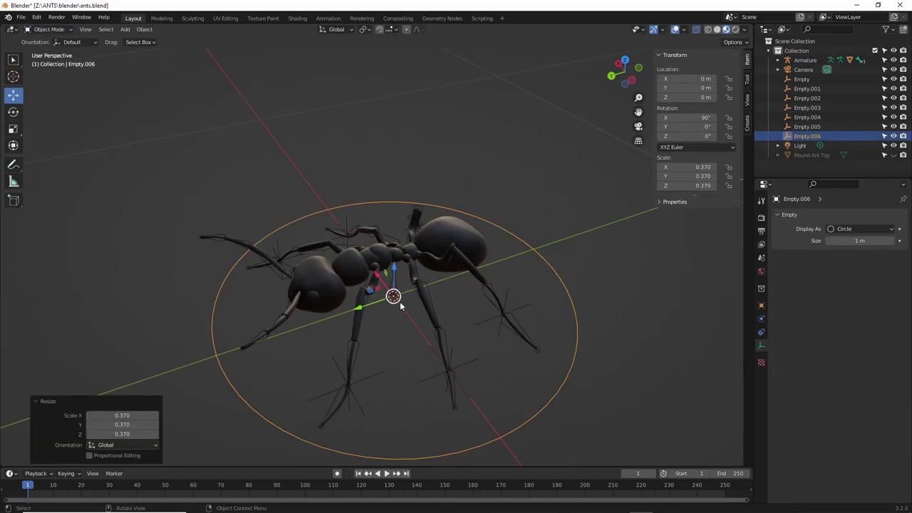
Rename the first leg empty to leg_LF and start renaming Empty.001 in the Outliner
{"action": "left_click", "coordinate": [434, 307]}
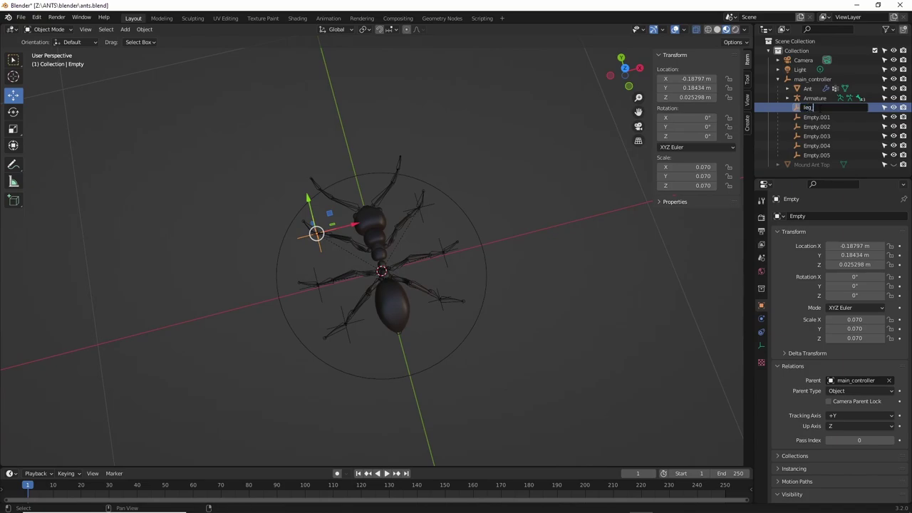
{"action": "key", "text": "Return"}
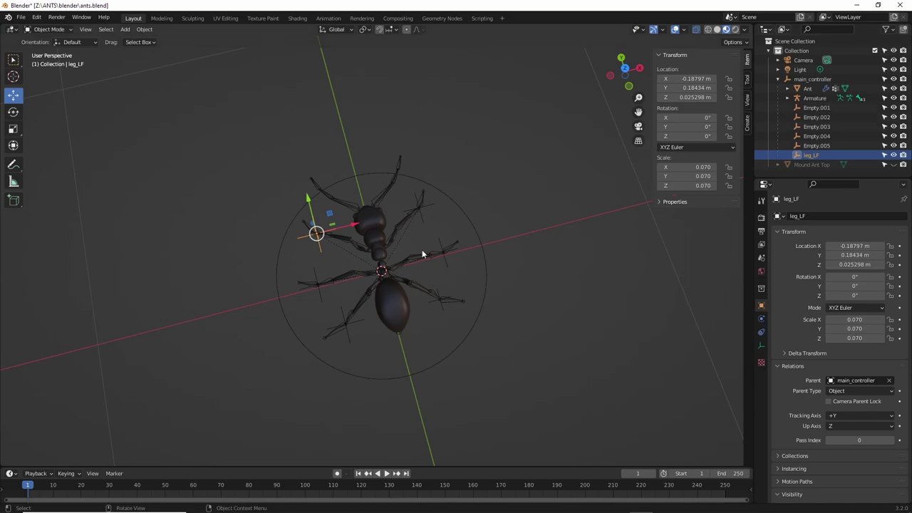
{"action": "left_click", "coordinate": [319, 292]}
{"action": "double_click", "coordinate": [816, 106]}
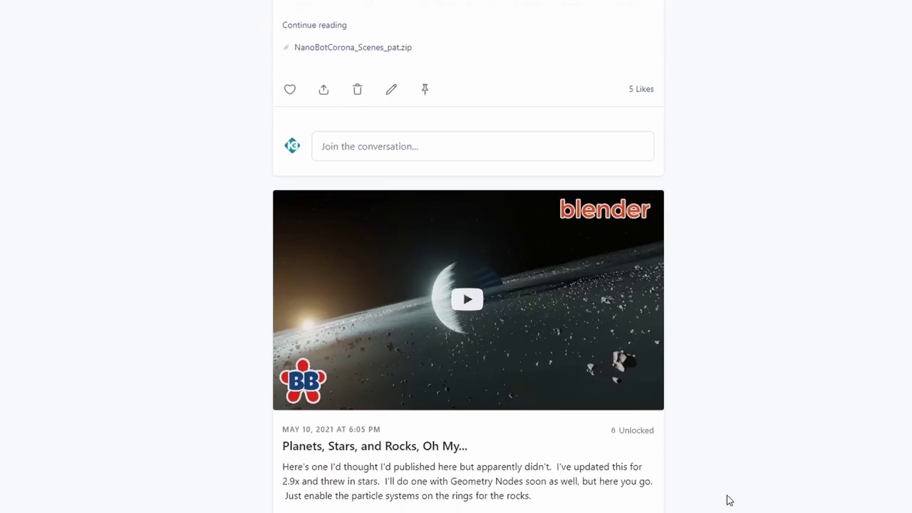
Scroll the Patreon feed up and back down to the 'Melt Anything in Houdini 19.5' post
{"action": "scroll", "coordinate": [727, 499], "scroll_direction": "up", "scroll_amount": 15}
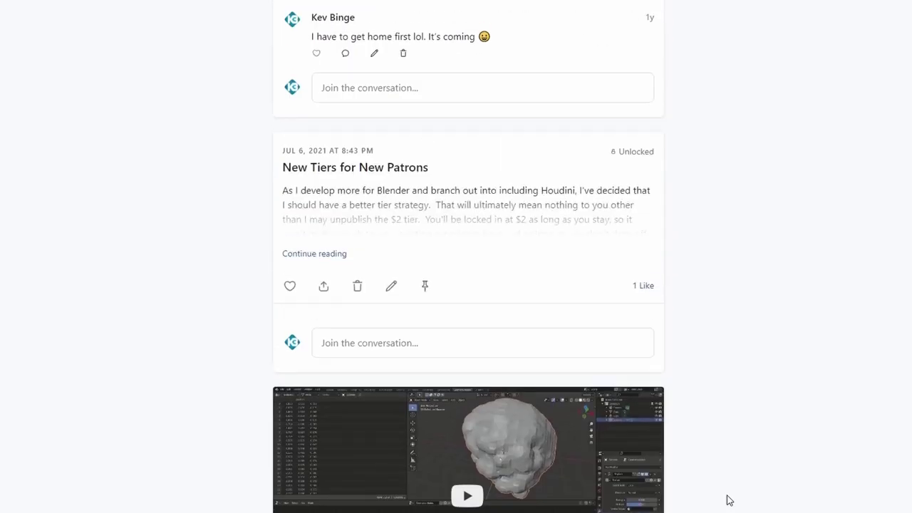
{"action": "scroll", "coordinate": [727, 499], "scroll_direction": "up", "scroll_amount": 20}
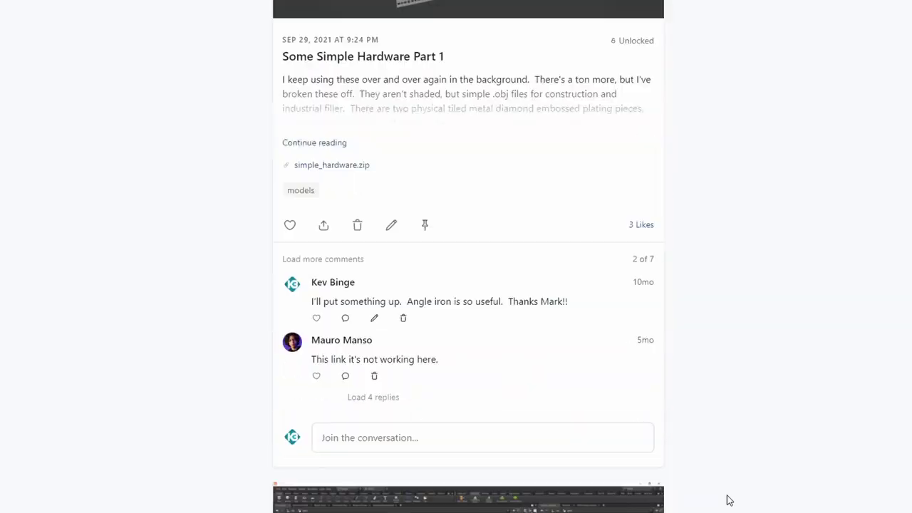
{"action": "scroll", "coordinate": [727, 500], "scroll_direction": "up", "scroll_amount": 20}
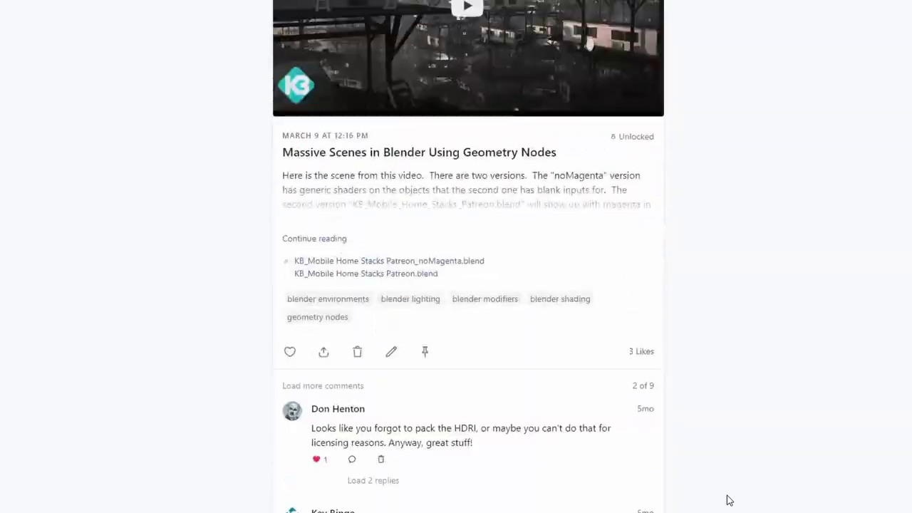
{"action": "scroll", "coordinate": [726, 498], "scroll_direction": "up", "scroll_amount": 15}
{"action": "scroll", "coordinate": [726, 496], "scroll_direction": "down", "scroll_amount": 5}
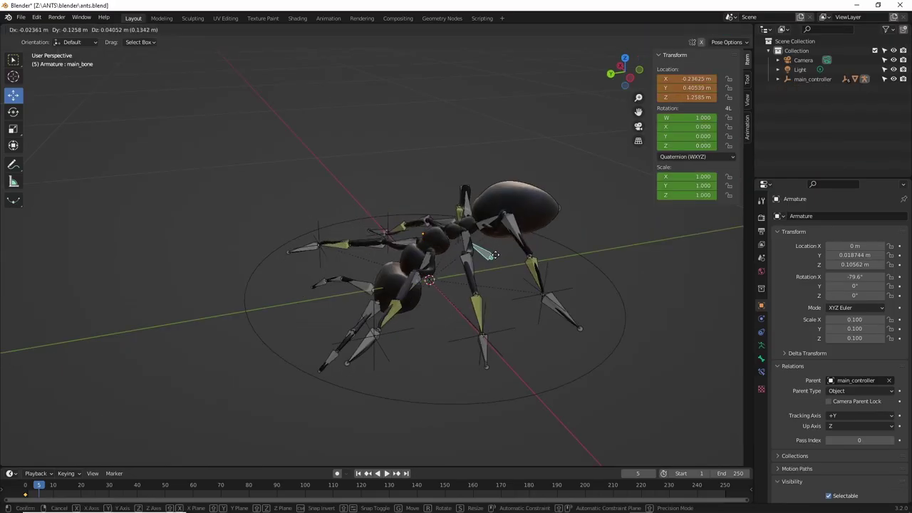
Reposition the selected bone, select the leg_LM controller, and stop playback at the first frame
{"action": "left_click_drag", "start_coordinate": [490, 257], "coordinate": [469, 282]}
{"action": "left_click", "coordinate": [24, 489]}
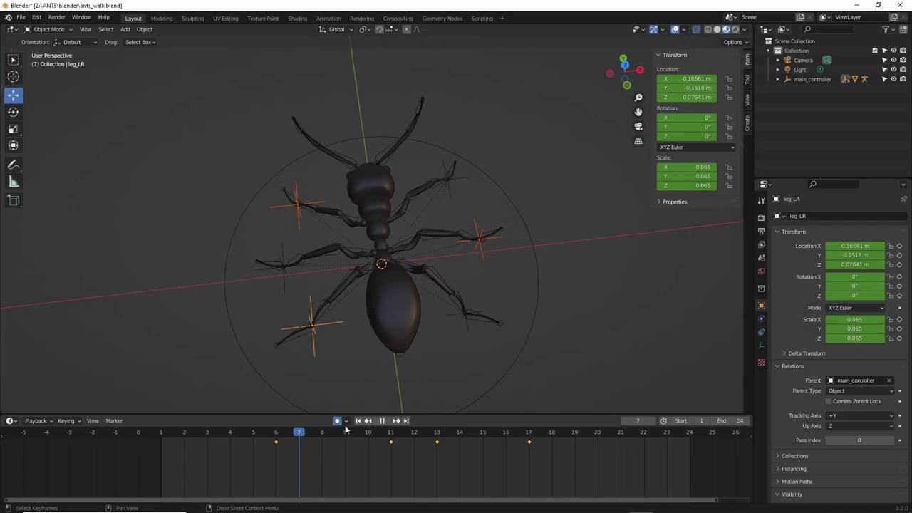
{"action": "left_click", "coordinate": [283, 269], "text": "shift"}
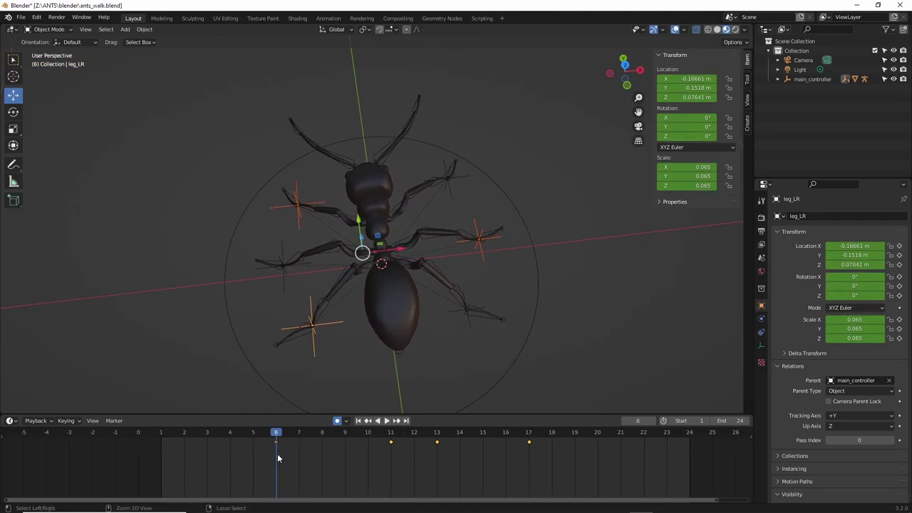
{"action": "key", "text": "space"}
{"action": "key", "text": "shift+Left"}
{"action": "key", "text": "Up"}
Box-select leg keyframes in the Dope Sheet, undo the last change, and preview the walk cycle
{"action": "middle_click_drag", "start_coordinate": [338, 324], "coordinate": [402, 445]}
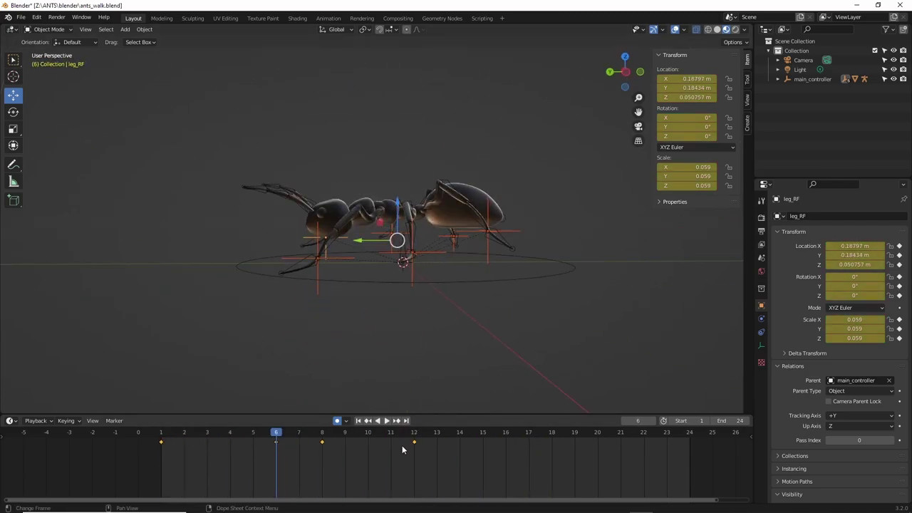
{"action": "left_click_drag", "start_coordinate": [443, 467], "coordinate": [271, 445]}
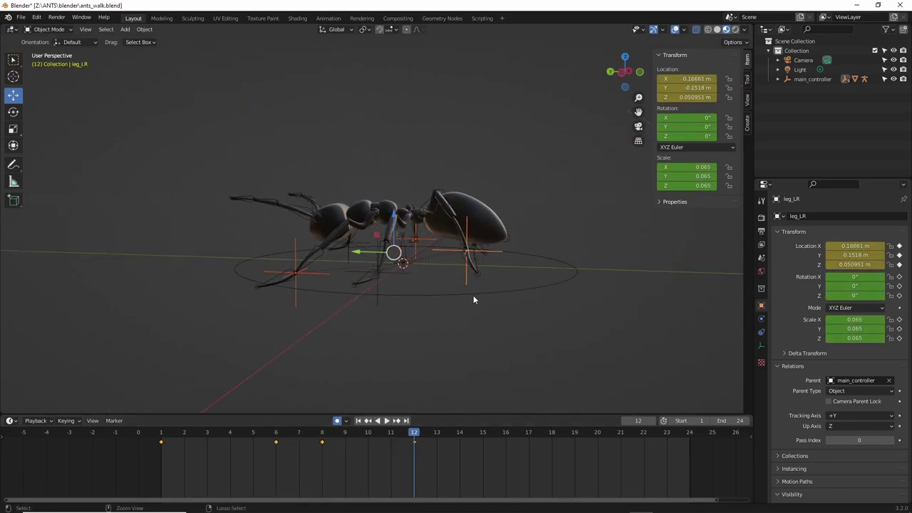
{"action": "key", "text": "ctrl+z"}
{"action": "key", "text": "ctrl+z"}
{"action": "key", "text": "ctrl+z"}
{"action": "middle_click_drag", "start_coordinate": [473, 299], "coordinate": [383, 335]}
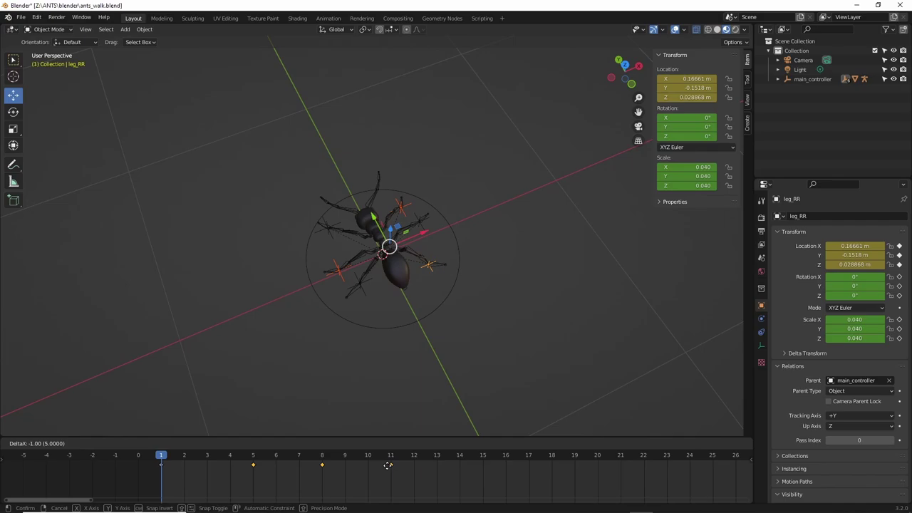
{"action": "left_click", "coordinate": [387, 444]}
{"action": "left_click", "coordinate": [384, 444]}
{"action": "key", "text": "shift+Left"}
{"action": "middle_click_drag", "start_coordinate": [399, 399], "coordinate": [372, 369]}
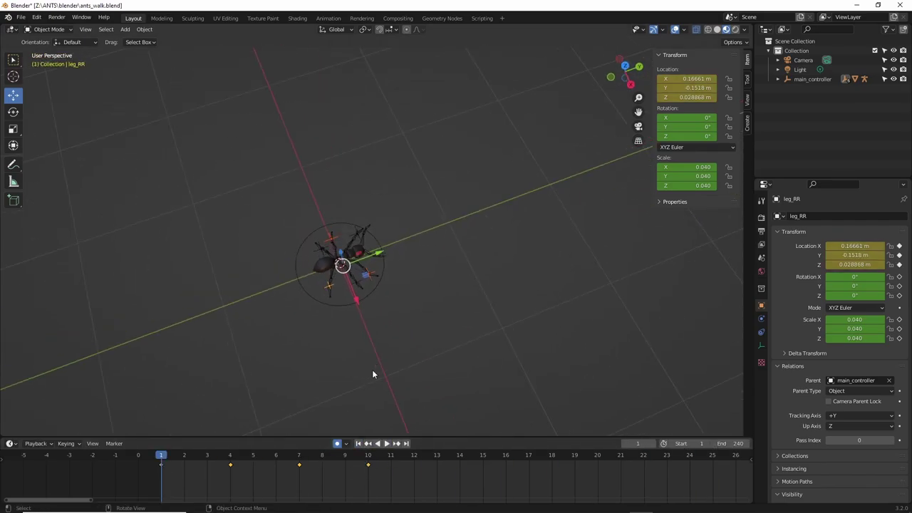
Adjust main_controller's location keyframes, moving the later one to frame 11
{"action": "key", "text": "ctrl+z"}
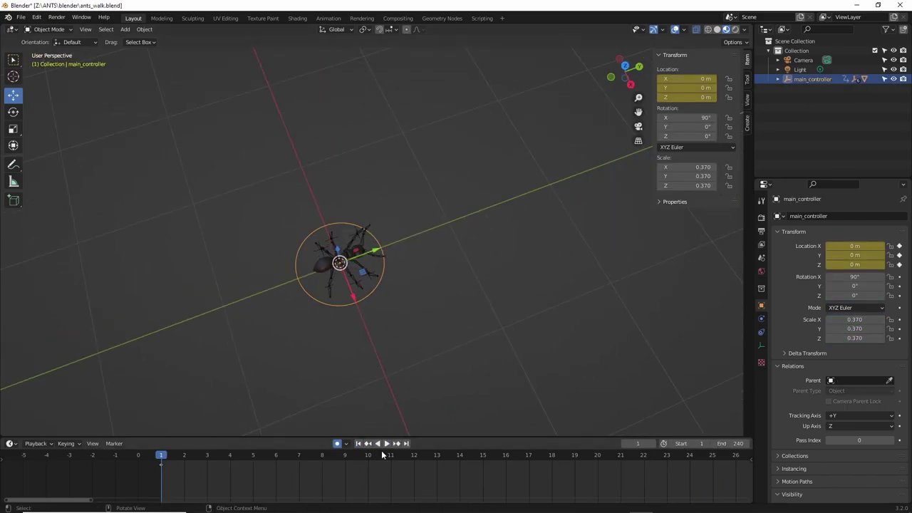
{"action": "left_click", "coordinate": [385, 443]}
{"action": "key", "text": "ctrl+z"}
{"action": "key", "text": "ctrl+z"}
{"action": "key", "text": "ctrl+z"}
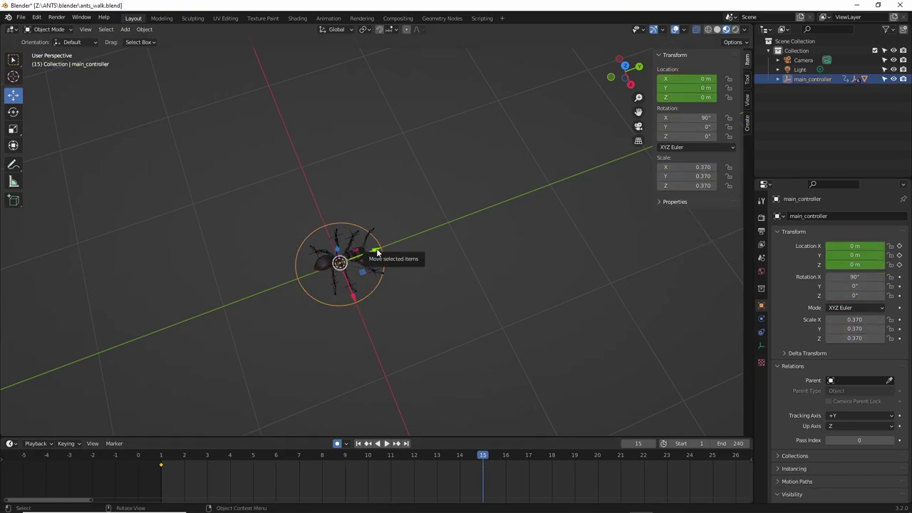
{"action": "key", "text": "Escape"}
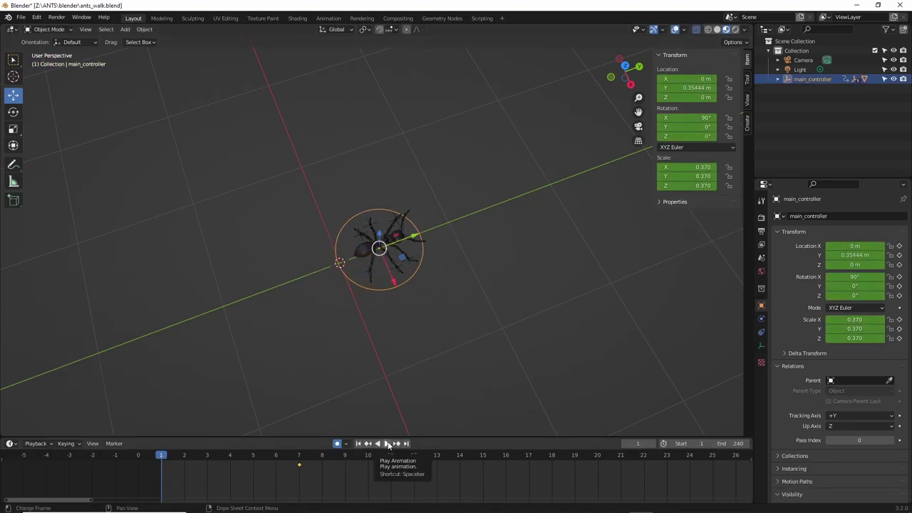
{"action": "key", "text": "ctrl+z"}
{"action": "key", "text": "ctrl+shift+z"}
{"action": "key", "text": "ctrl+z"}
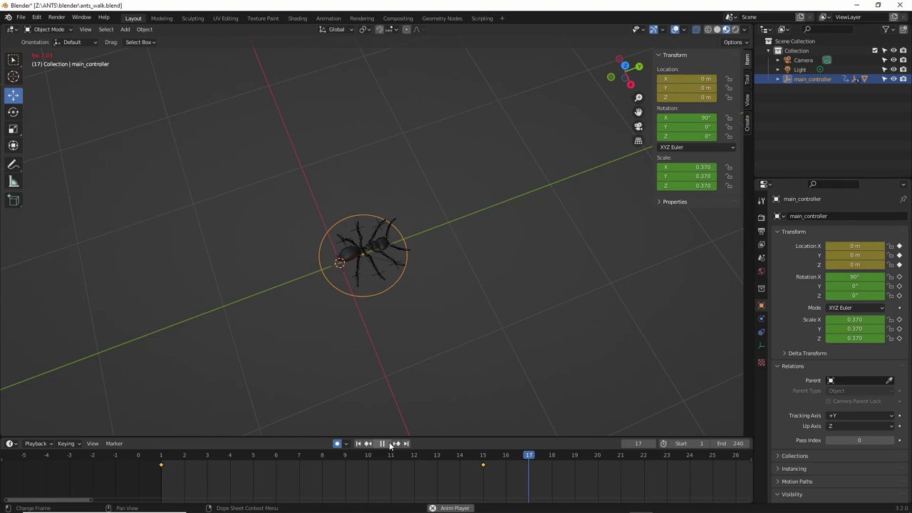
{"action": "key", "text": "g"}
{"action": "left_click", "coordinate": [391, 464]}
Play the animation several times to check the controller's movement
{"action": "left_click", "coordinate": [382, 443]}
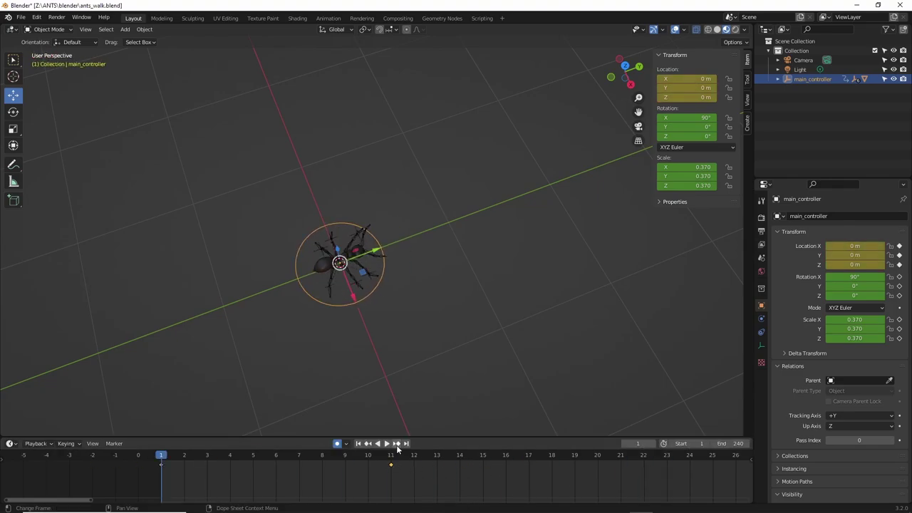
{"action": "key", "text": "Escape"}
{"action": "left_click", "coordinate": [387, 443]}
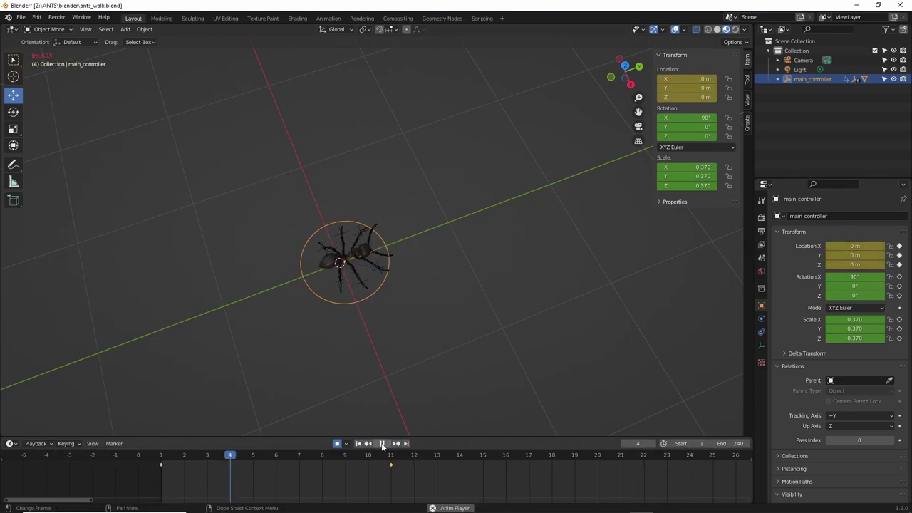
{"action": "key", "text": "Escape"}
{"action": "left_click", "coordinate": [386, 443]}
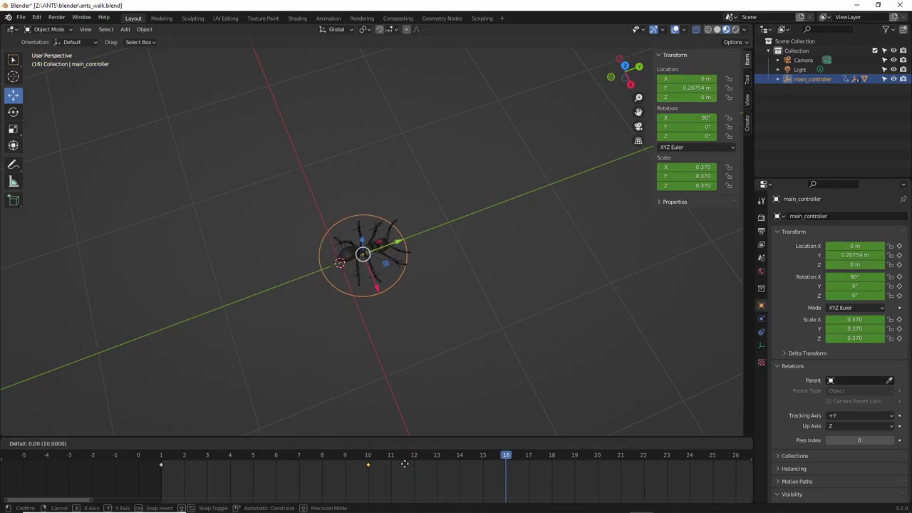
{"action": "key", "text": "Escape"}
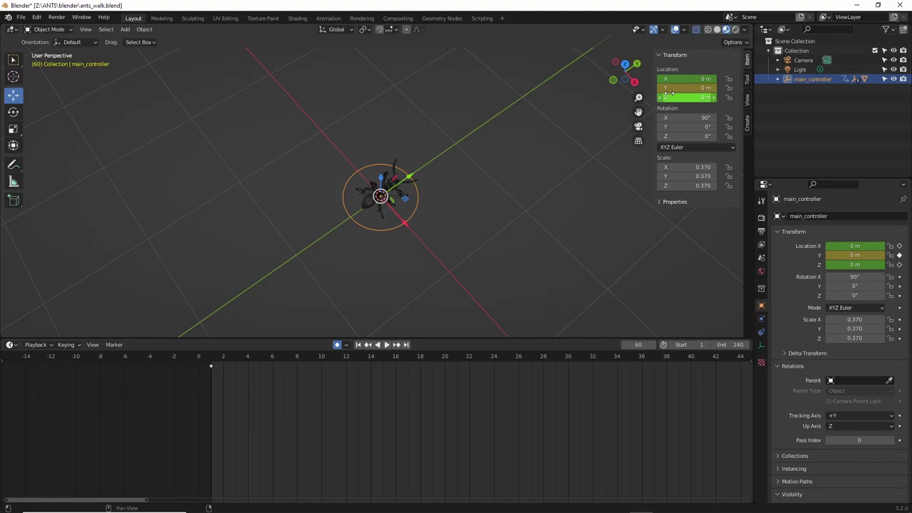
Delete main_controller's Location Y and Z keyframes, enlarge the 3D view, and watch the ant walk in place
{"action": "right_click", "coordinate": [677, 88]}
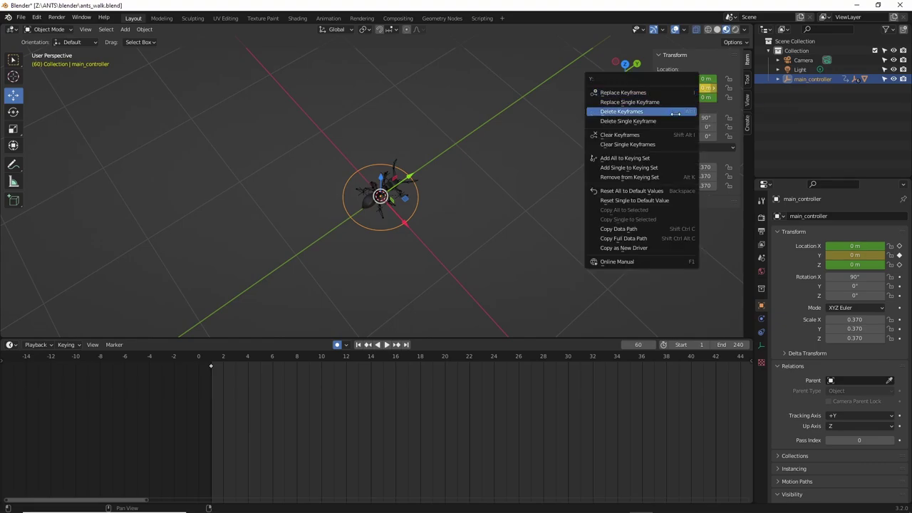
{"action": "left_click", "coordinate": [675, 102]}
{"action": "right_click", "coordinate": [677, 97]}
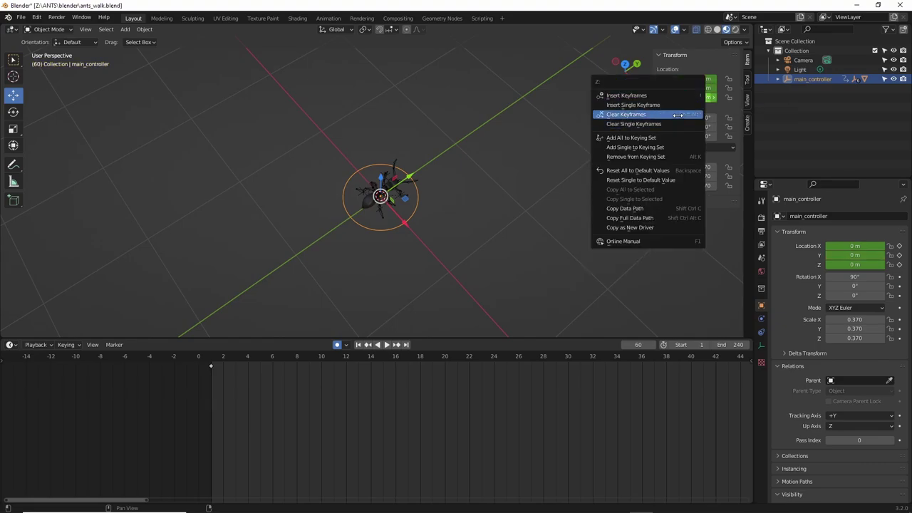
{"action": "left_click", "coordinate": [670, 114]}
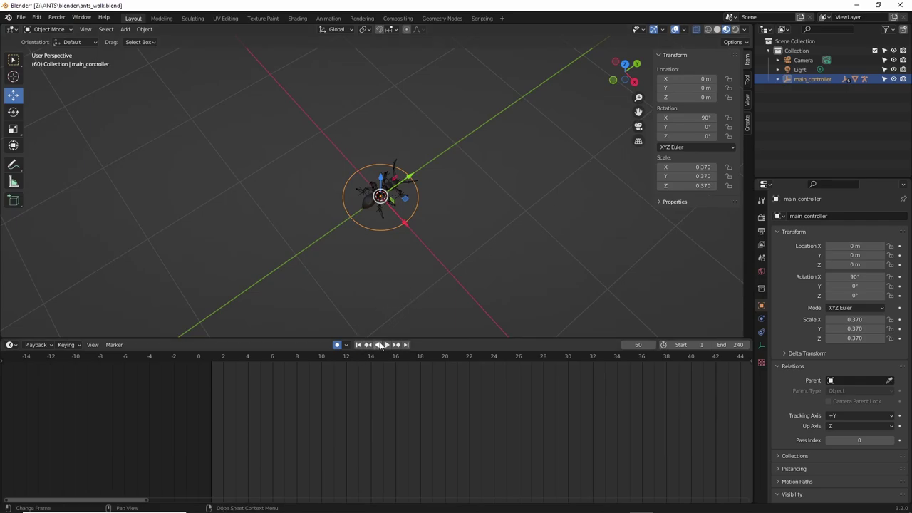
{"action": "left_click_drag", "start_coordinate": [381, 340], "coordinate": [387, 424]}
{"action": "scroll", "coordinate": [436, 290], "scroll_direction": "up", "scroll_amount": 6}
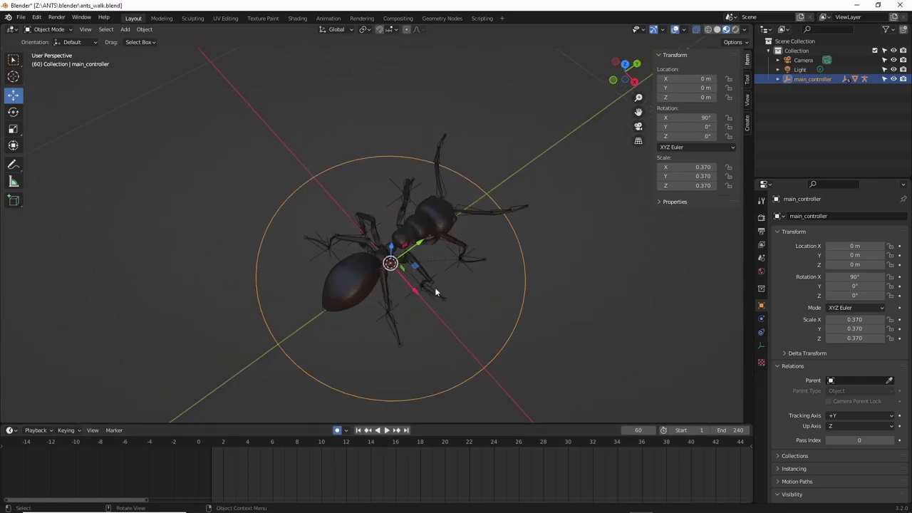
{"action": "key", "text": "space"}
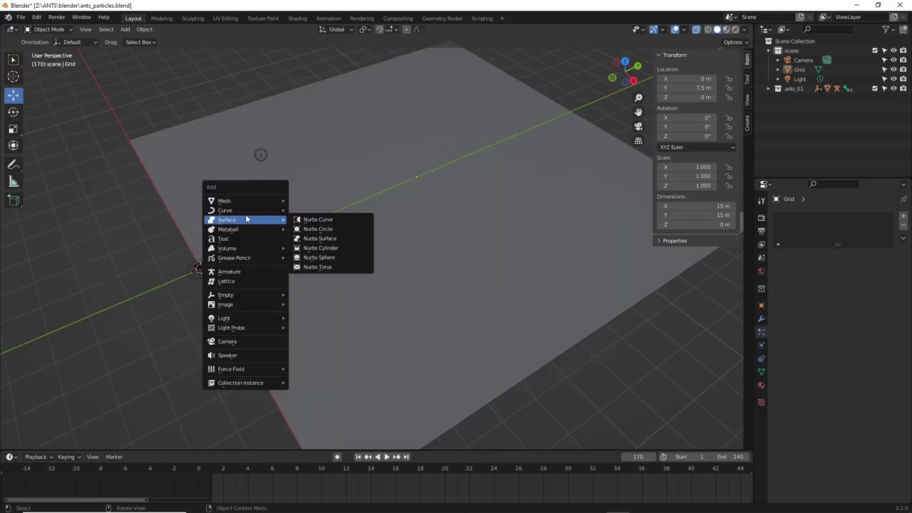
Add a Bezier curve to the scene
{"action": "left_click", "coordinate": [308, 210]}
{"action": "scroll", "coordinate": [208, 301], "scroll_direction": "up", "scroll_amount": 4}
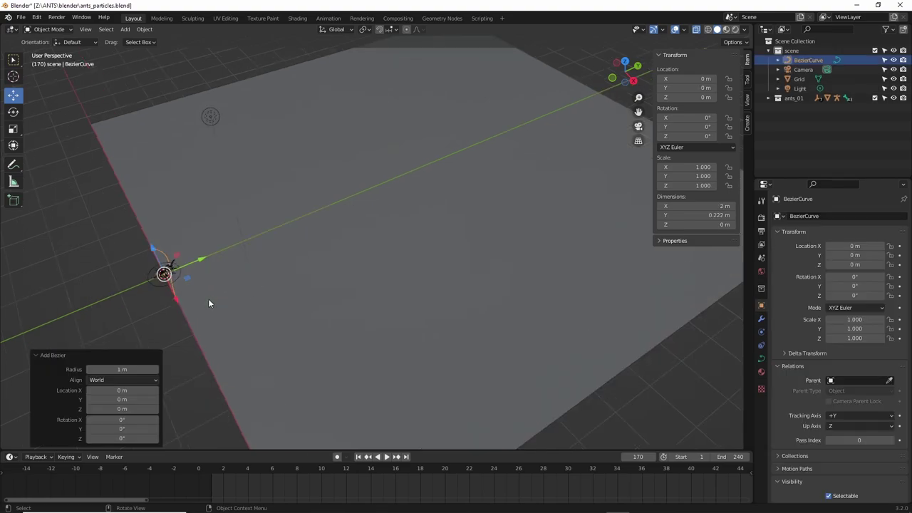
{"action": "mouse_move", "coordinate": [306, 252]}
{"action": "middle_mouse_down"}
{"action": "mouse_move", "coordinate": [408, 232]}
{"action": "mouse_move", "coordinate": [277, 233]}
{"action": "middle_mouse_up"}
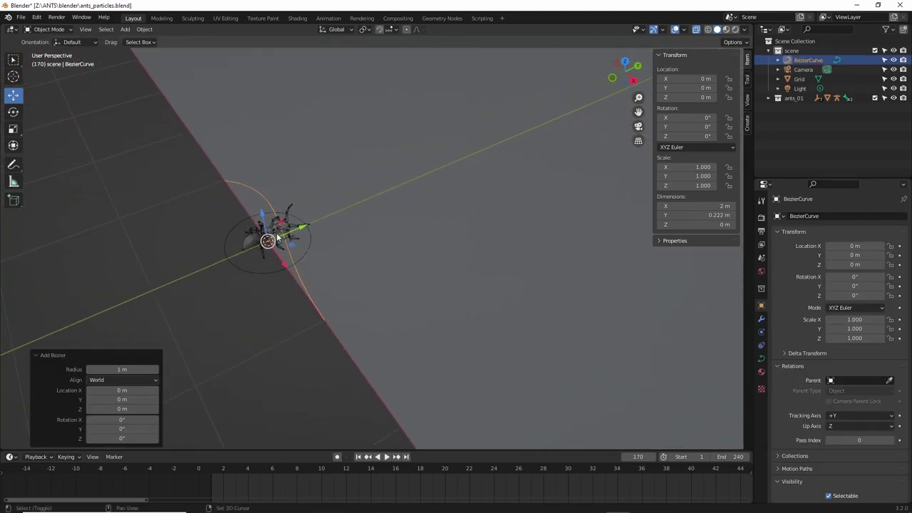
Delete all of the curve's vertices in Edit Mode and zoom out to show the whole ground plane
{"action": "key", "text": "Tab"}
{"action": "key", "text": "x"}
{"action": "left_click", "coordinate": [250, 183]}
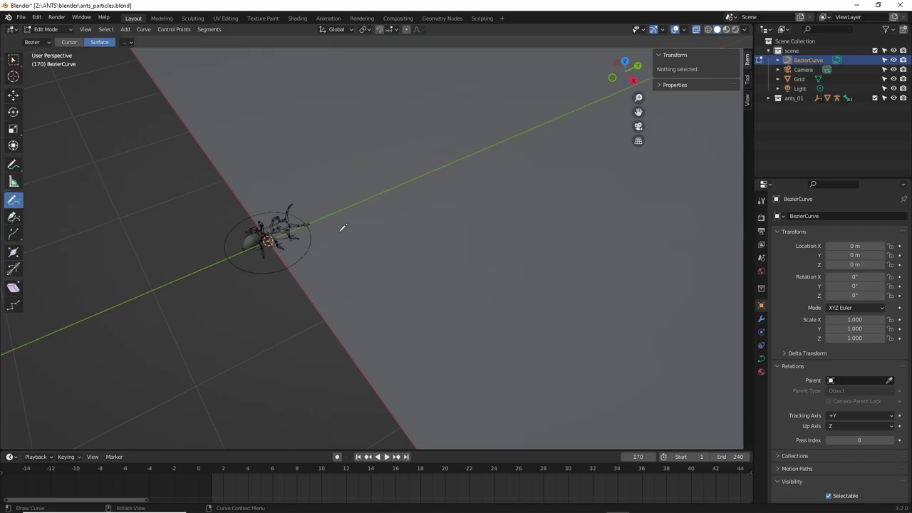
{"action": "scroll", "coordinate": [341, 228], "scroll_direction": "down", "scroll_amount": 5}
{"action": "middle_click_drag", "start_coordinate": [399, 211], "coordinate": [315, 240], "text": "shift"}
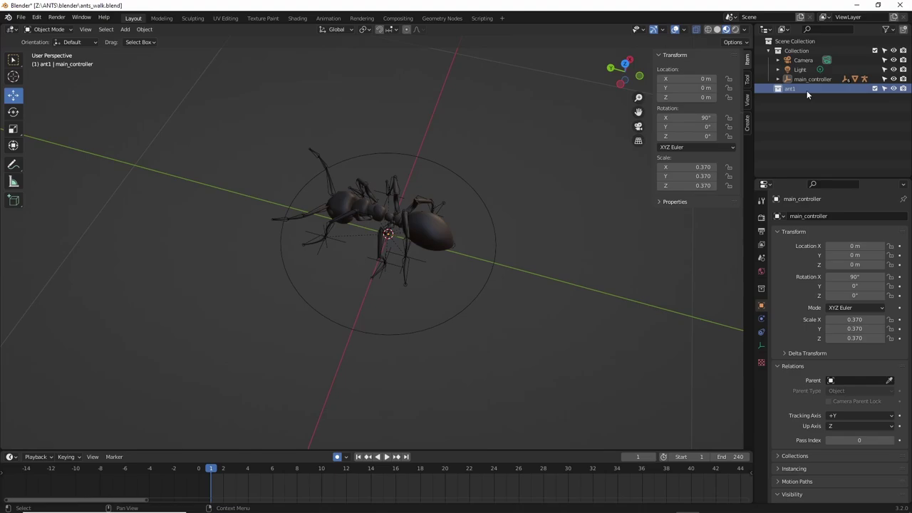
Add a Single Vert object and slide its vertex along X toward the wavy path's start
{"action": "left_click", "coordinate": [797, 79]}
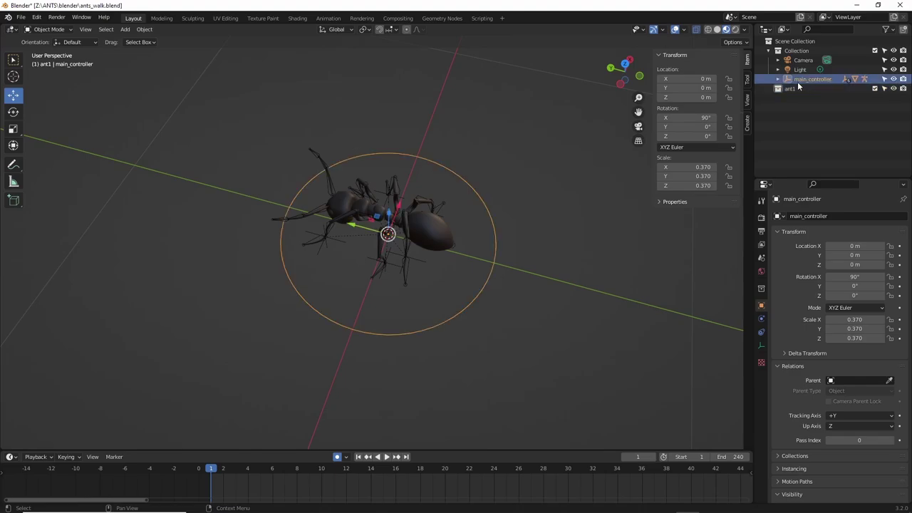
{"action": "right_click", "coordinate": [797, 80]}
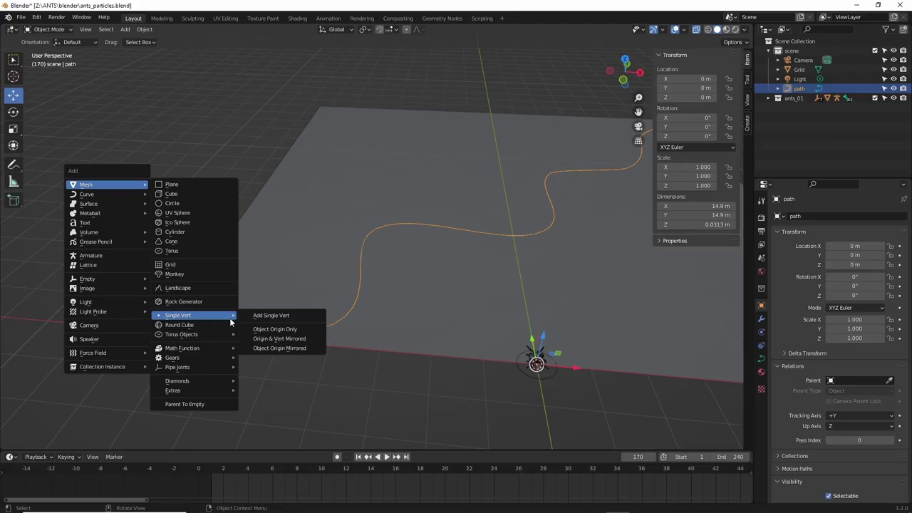
{"action": "left_click", "coordinate": [273, 316]}
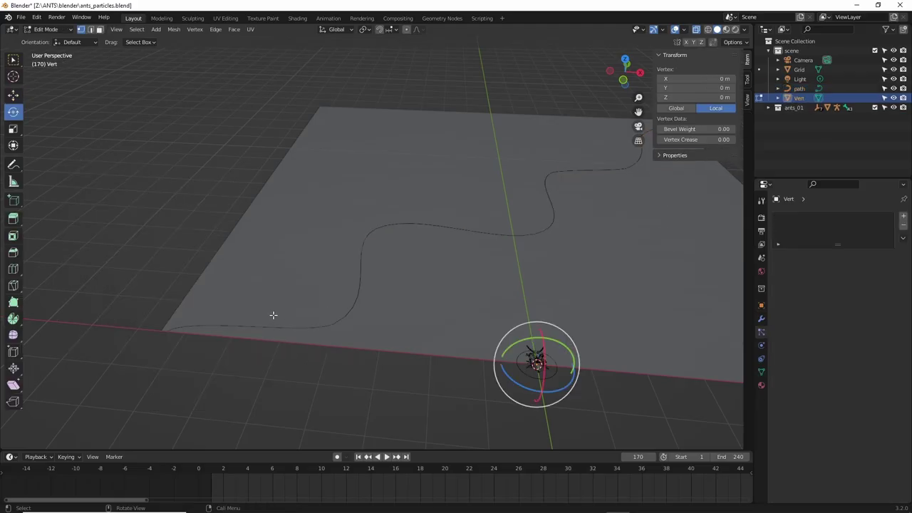
{"action": "left_click", "coordinate": [14, 95]}
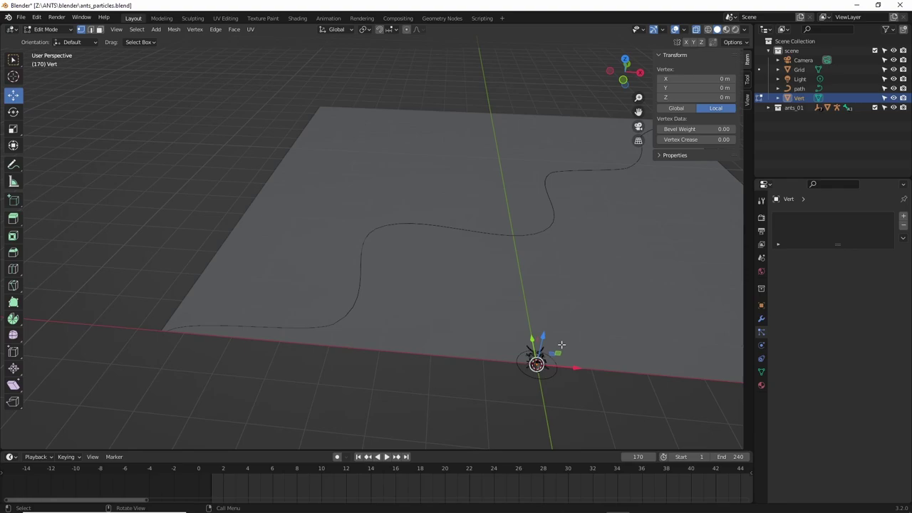
{"action": "left_click_drag", "start_coordinate": [582, 367], "coordinate": [478, 362]}
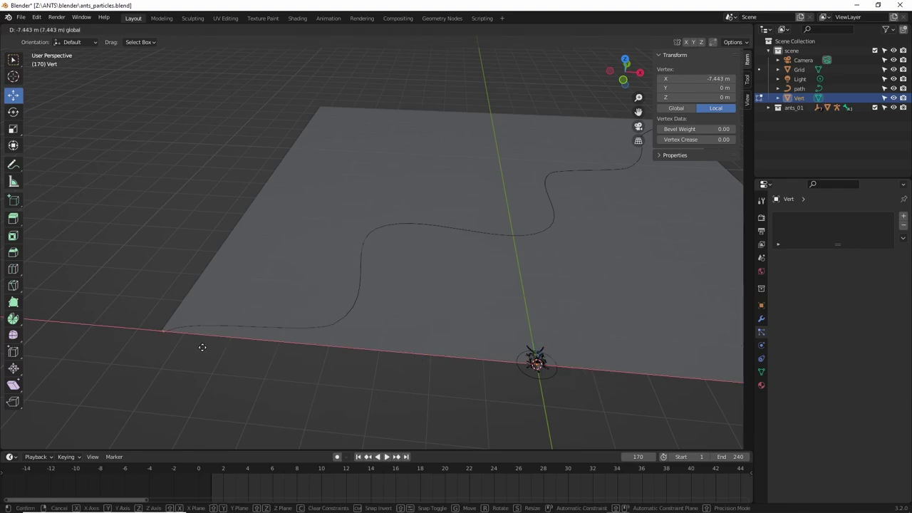
Nudge the Vert vertex along X to −7.3826 m, right at the start of the wavy path
{"action": "left_click_drag", "start_coordinate": [200, 347], "coordinate": [209, 340]}
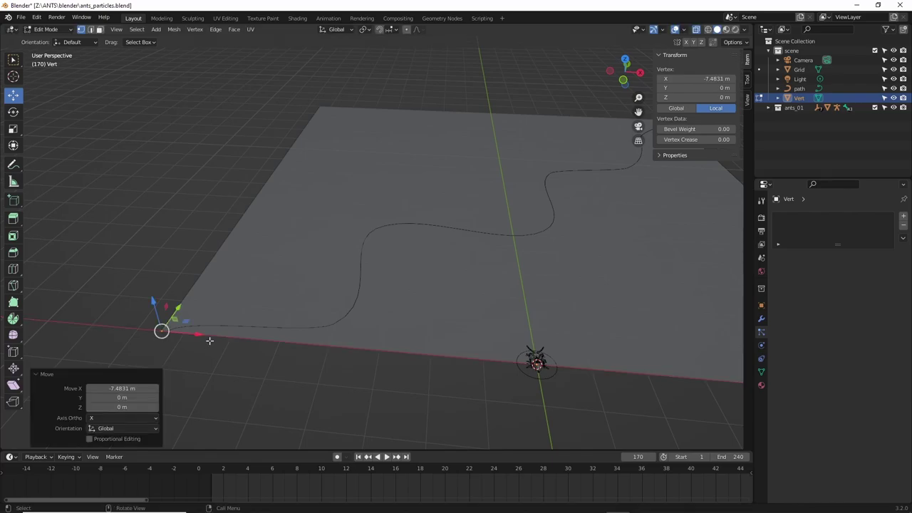
{"action": "middle_click_drag", "start_coordinate": [209, 340], "coordinate": [317, 299]}
{"action": "scroll", "coordinate": [234, 311], "scroll_direction": "up", "scroll_amount": 5}
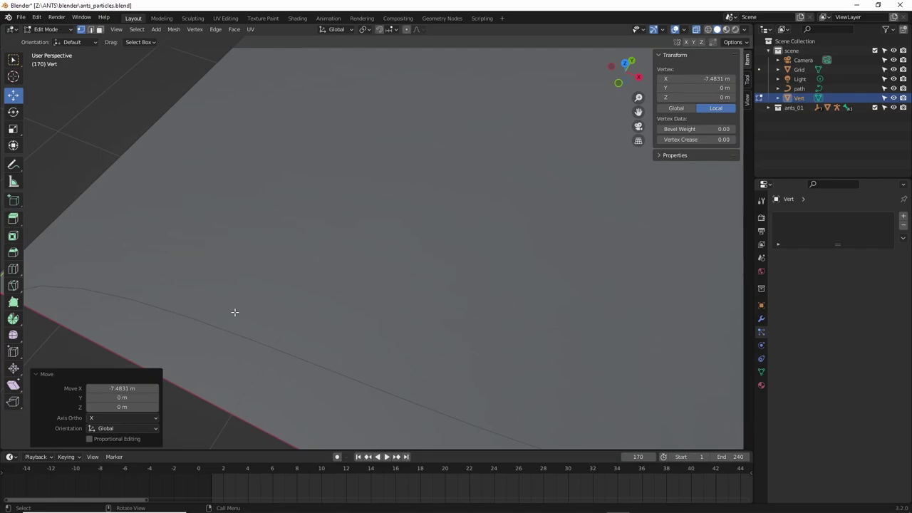
{"action": "scroll", "coordinate": [338, 287], "scroll_direction": "down", "scroll_amount": 3}
{"action": "left_click_drag", "start_coordinate": [171, 276], "coordinate": [186, 282]}
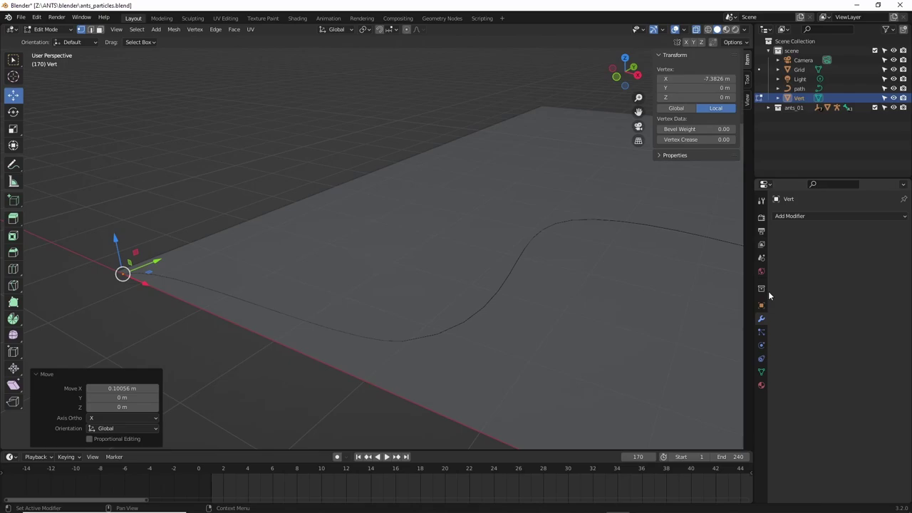
Give Vert a particle system emitting 150 particles, then leave Edit Mode
{"action": "left_click", "coordinate": [760, 332]}
{"action": "left_click", "coordinate": [903, 215]}
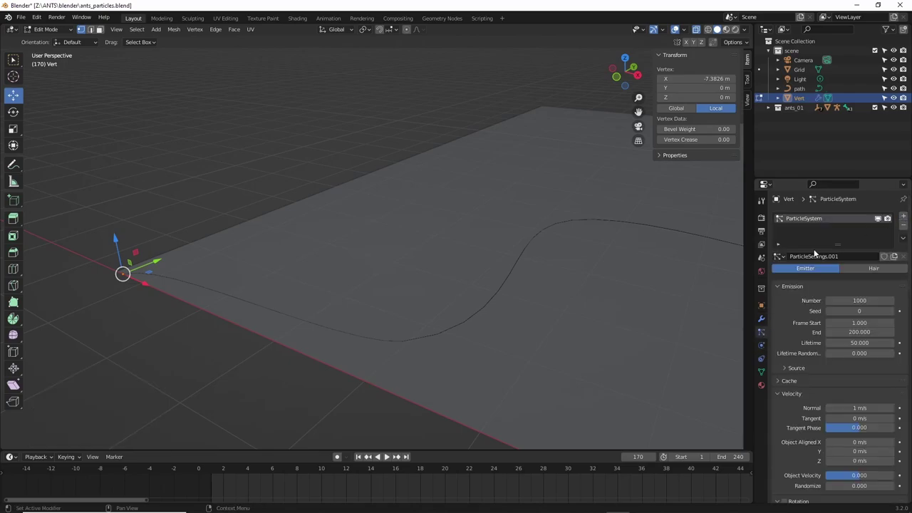
{"action": "left_click", "coordinate": [863, 300]}
{"action": "type", "text": "150"}
{"action": "key", "text": "Return"}
{"action": "key", "text": "Tab"}
Make the path curve a Curve Guide force field
{"action": "left_click", "coordinate": [433, 334]}
{"action": "left_click", "coordinate": [432, 335]}
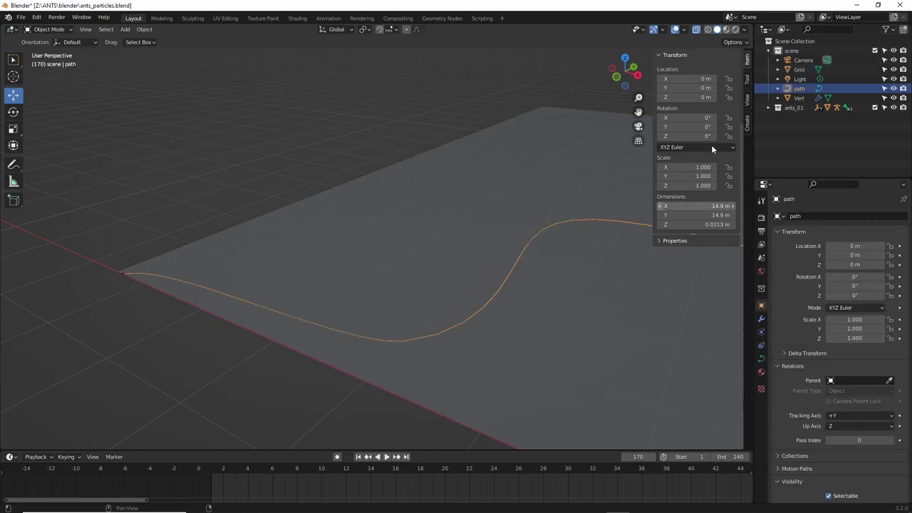
{"action": "left_click", "coordinate": [761, 332]}
{"action": "left_click", "coordinate": [800, 217]}
{"action": "left_click", "coordinate": [842, 256]}
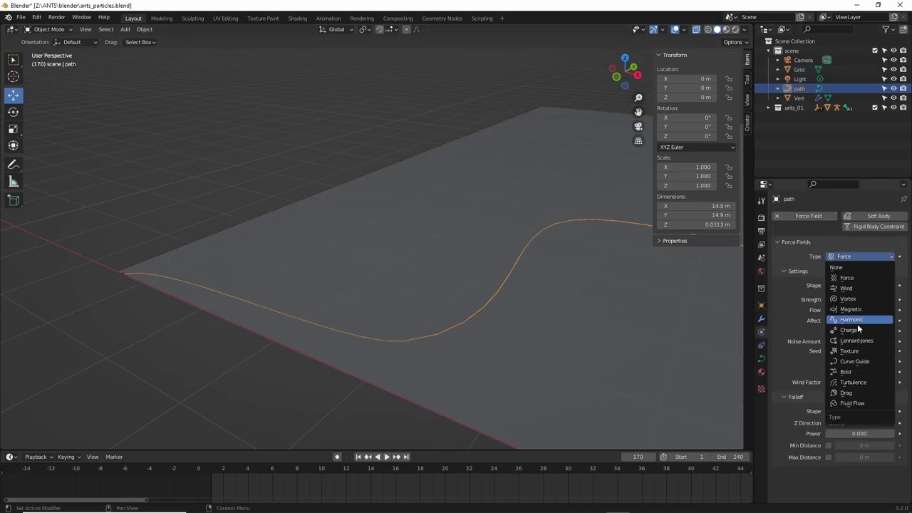
{"action": "left_click", "coordinate": [861, 360]}
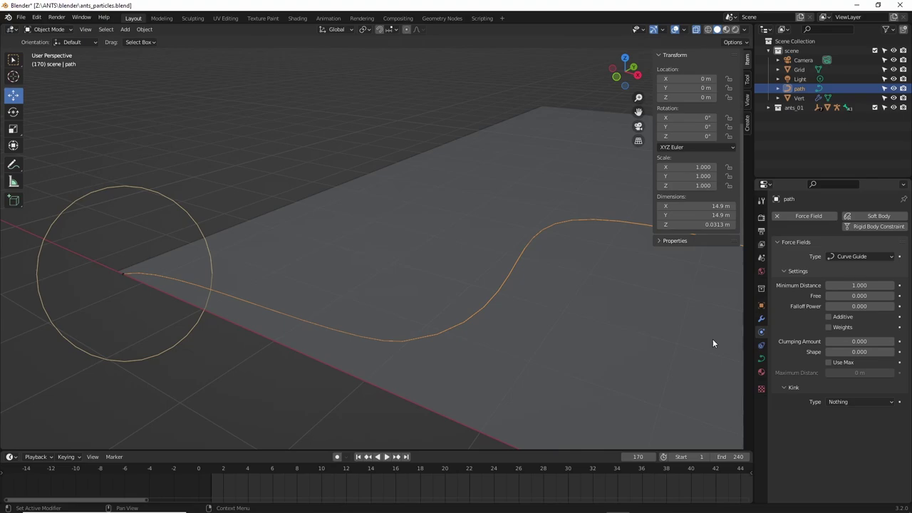
Play the animation to test the guide, rewind to frame 1, and select Vert
{"action": "key", "text": "shift+Left"}
{"action": "left_click", "coordinate": [387, 457]}
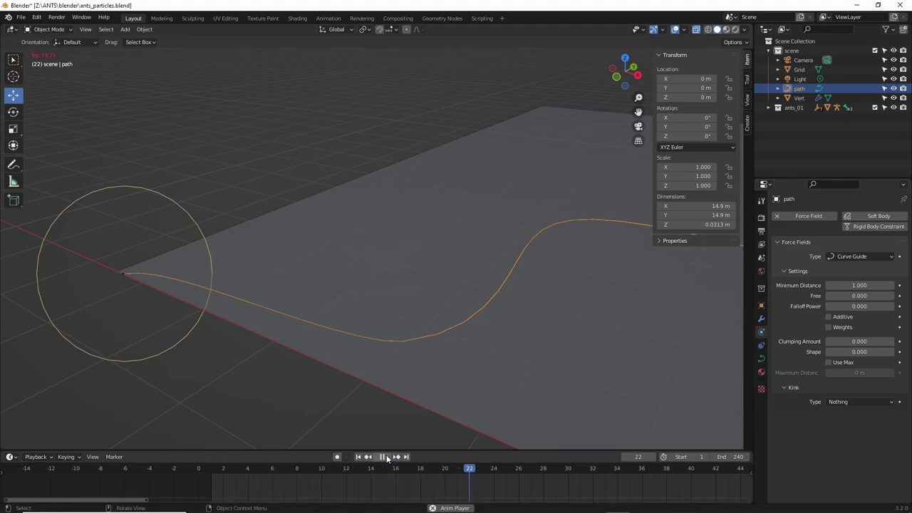
{"action": "left_click", "coordinate": [386, 456]}
{"action": "left_click", "coordinate": [360, 456]}
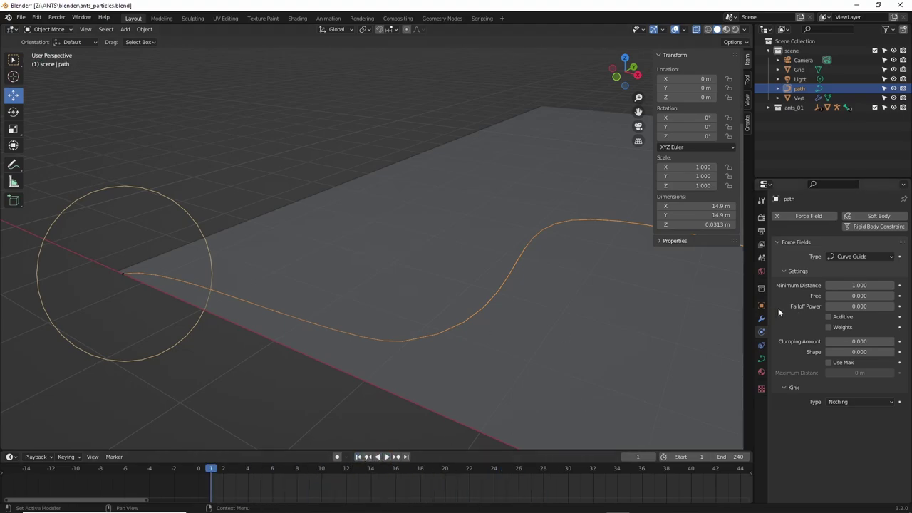
{"action": "left_click", "coordinate": [799, 97]}
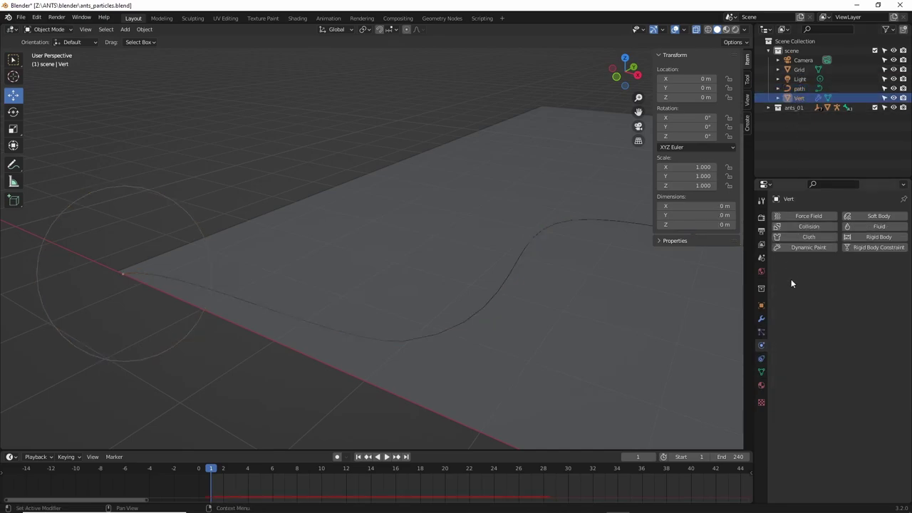
Set Vert's particles to emit from Vertices and play a preview of the spawning
{"action": "left_click", "coordinate": [762, 322]}
{"action": "left_click", "coordinate": [761, 330]}
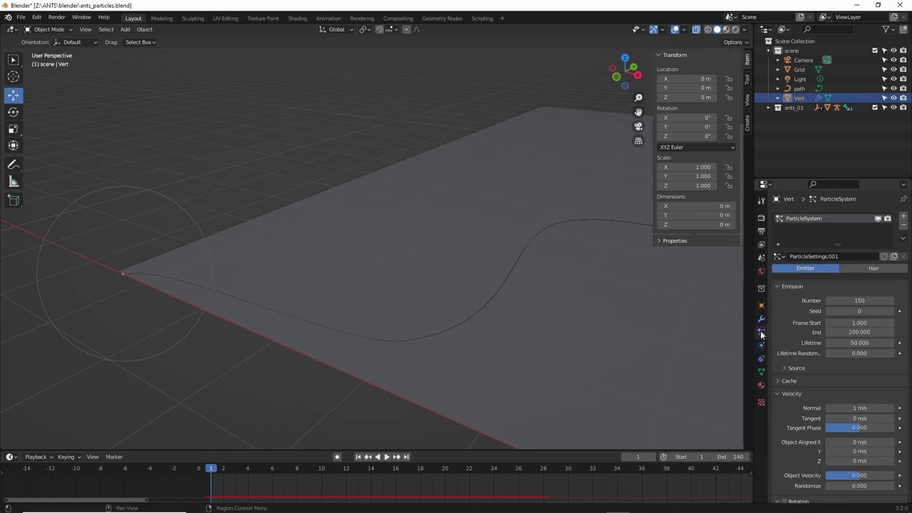
{"action": "left_click", "coordinate": [848, 363]}
{"action": "left_click", "coordinate": [849, 374]}
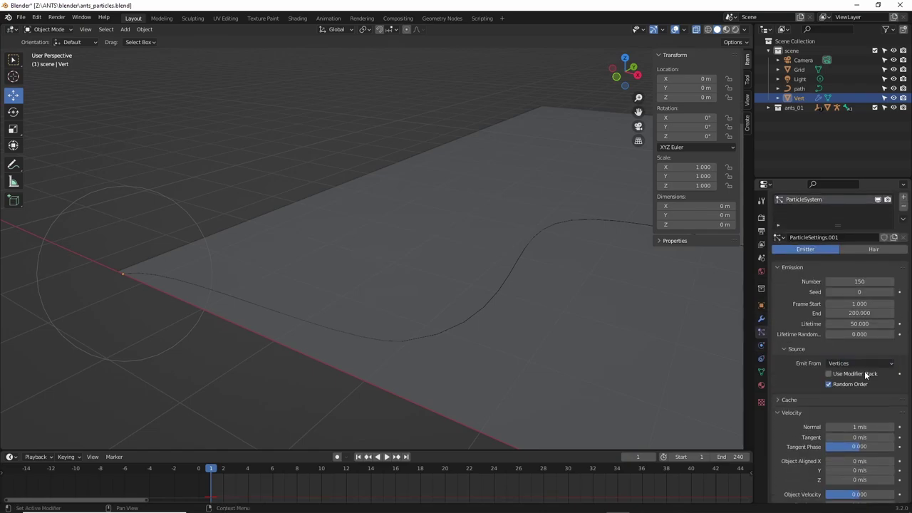
{"action": "left_click", "coordinate": [387, 457]}
{"action": "middle_click_drag", "start_coordinate": [463, 372], "coordinate": [542, 356]}
{"action": "key", "text": "space"}
Set the particle Lifetime to 500 and replay the animation
{"action": "double_click", "coordinate": [859, 323]}
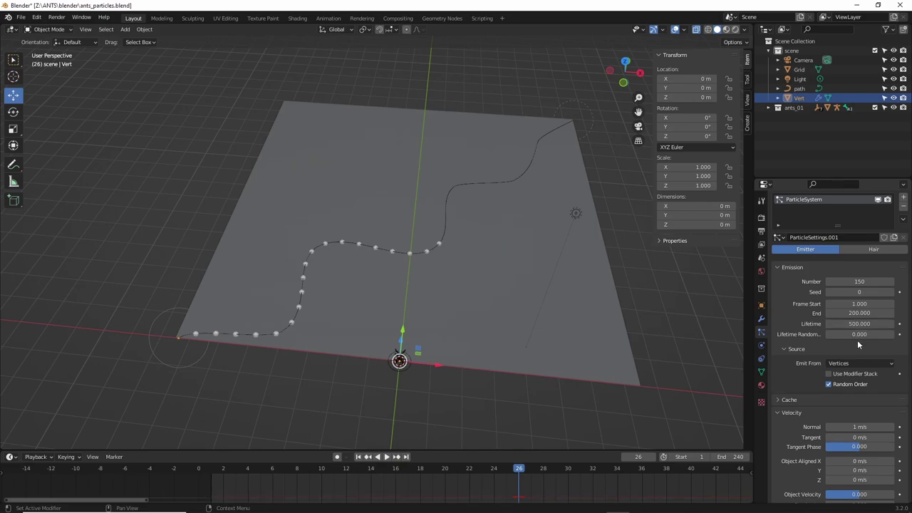
{"action": "scroll", "coordinate": [860, 402], "scroll_direction": "down", "scroll_amount": 2}
{"action": "left_click", "coordinate": [386, 456]}
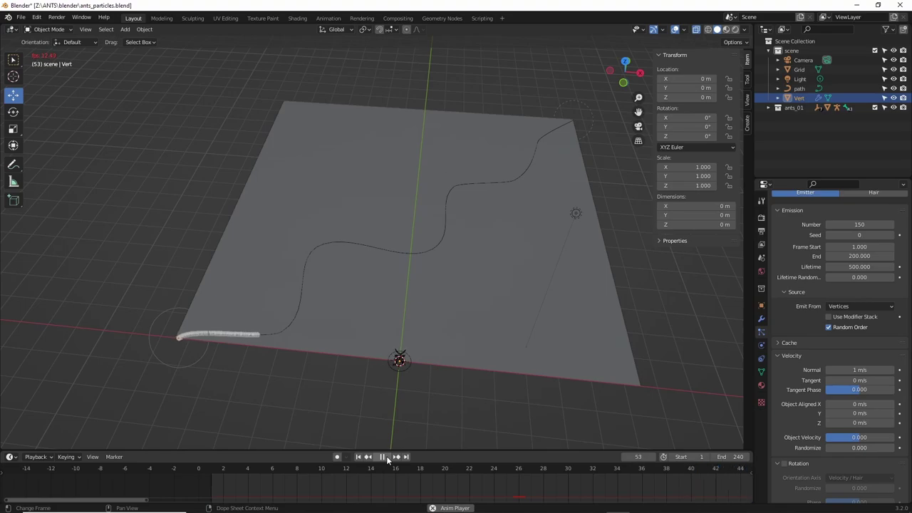
Render Vert's particles as the whole ants_01 collection and raise their scale to 0.380
{"action": "scroll", "coordinate": [841, 313], "scroll_direction": "down", "scroll_amount": 10}
{"action": "left_click", "coordinate": [842, 312]}
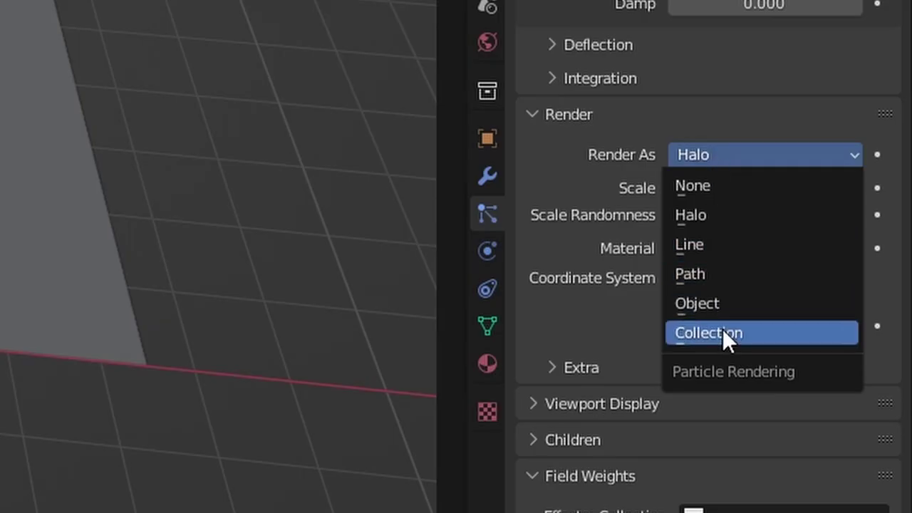
{"action": "left_click", "coordinate": [722, 331]}
{"action": "left_click", "coordinate": [679, 349]}
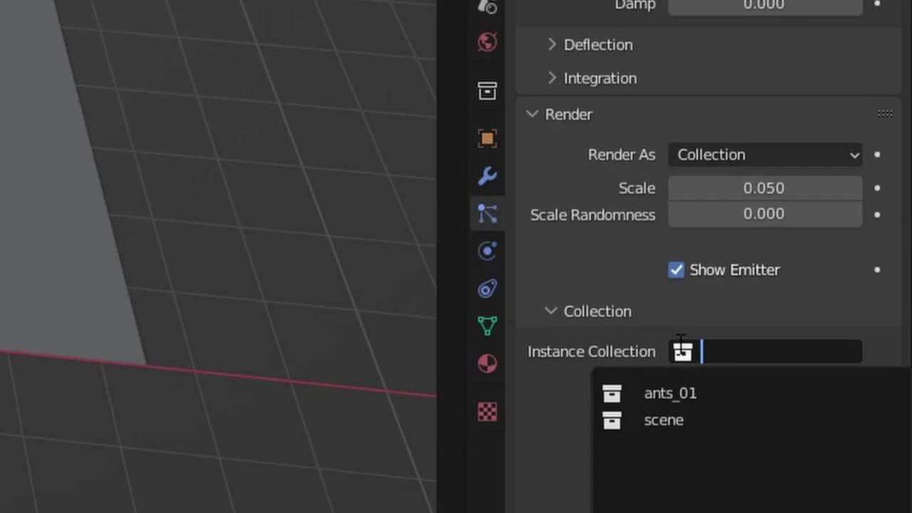
{"action": "left_click", "coordinate": [673, 393]}
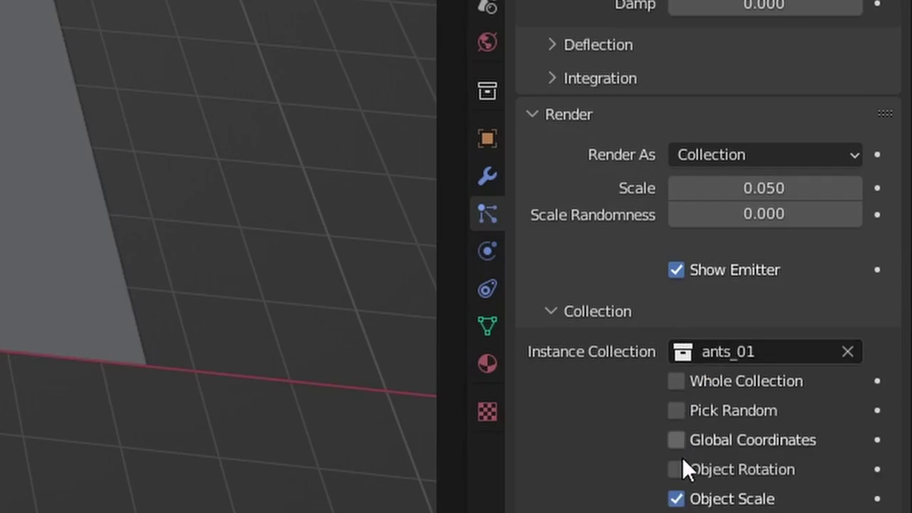
{"action": "left_click", "coordinate": [688, 386]}
{"action": "left_click", "coordinate": [388, 456]}
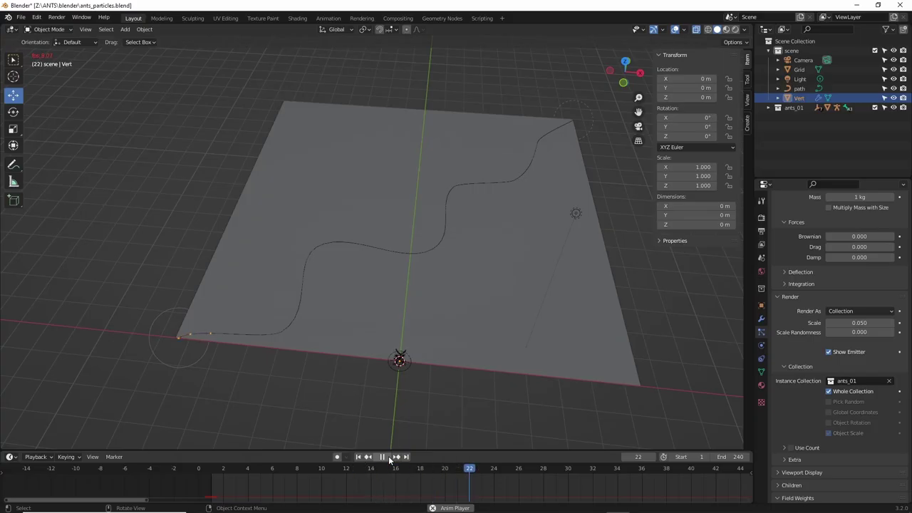
{"action": "left_click", "coordinate": [388, 456]}
{"action": "left_click_drag", "start_coordinate": [859, 323], "coordinate": [876, 322]}
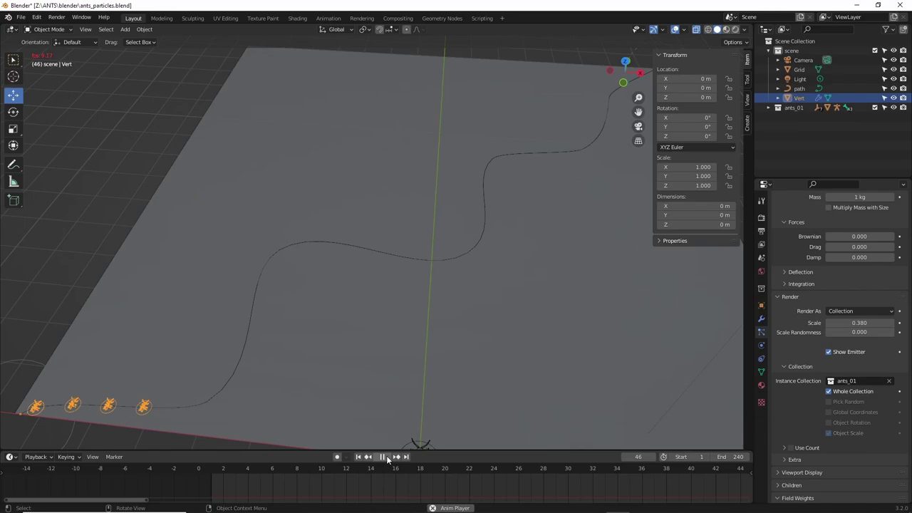
Zoom and orbit the viewport to watch the ants marching along the curve
{"action": "scroll", "coordinate": [372, 404], "scroll_direction": "down", "scroll_amount": 4}
{"action": "scroll", "coordinate": [404, 399], "scroll_direction": "up", "scroll_amount": 3}
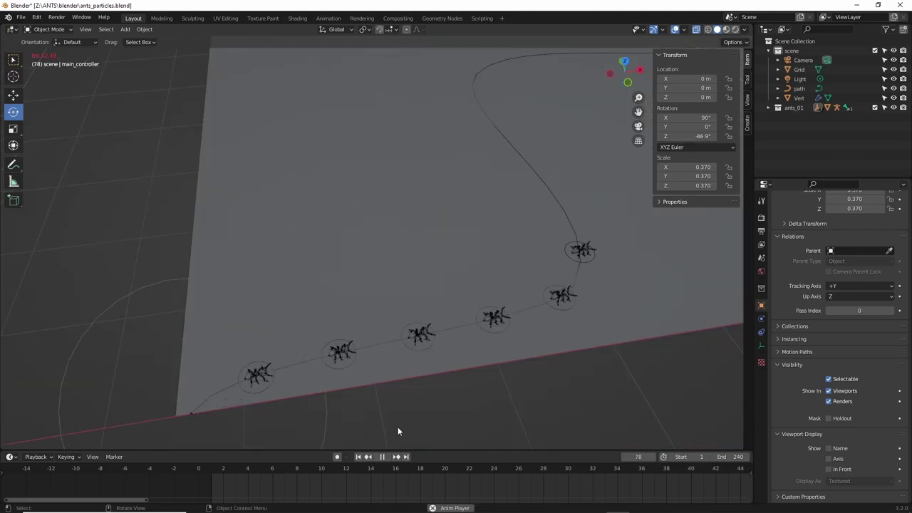
{"action": "scroll", "coordinate": [434, 378], "scroll_direction": "down", "scroll_amount": 4}
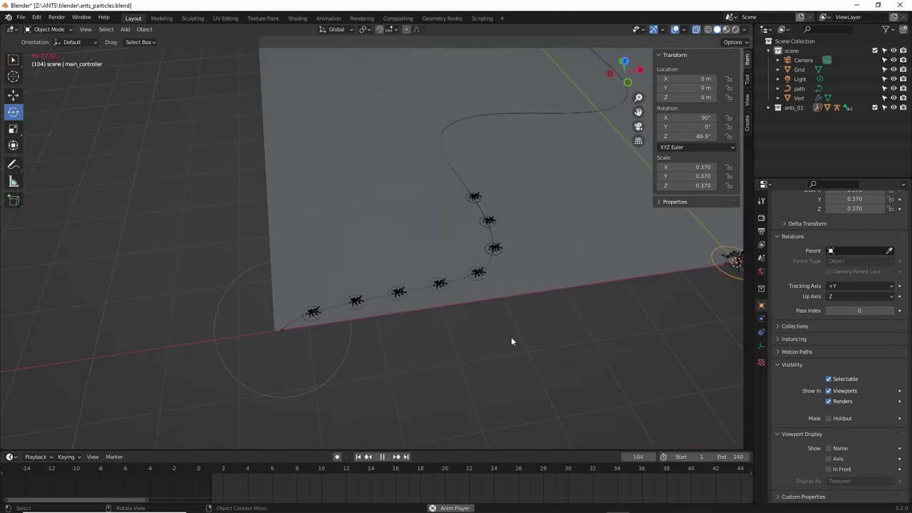
{"action": "scroll", "coordinate": [410, 369], "scroll_direction": "up", "scroll_amount": 2}
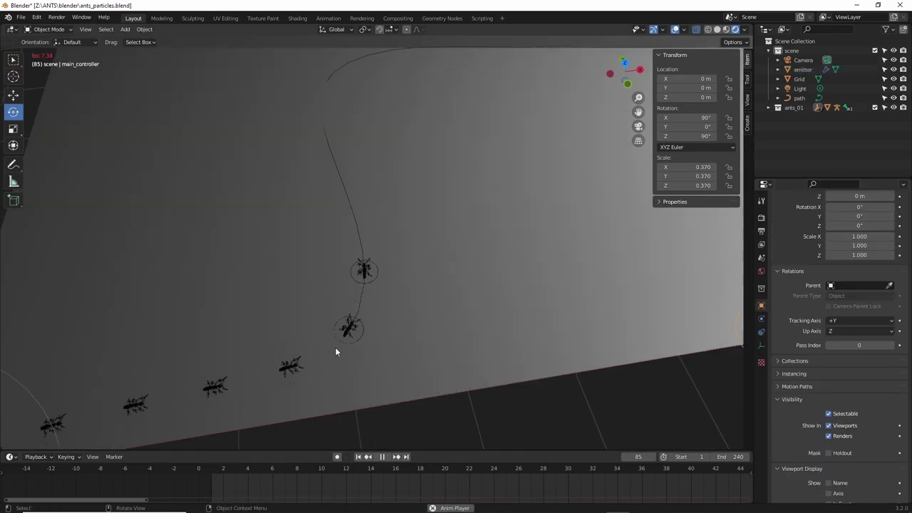
{"action": "scroll", "coordinate": [359, 318], "scroll_direction": "down", "scroll_amount": 2}
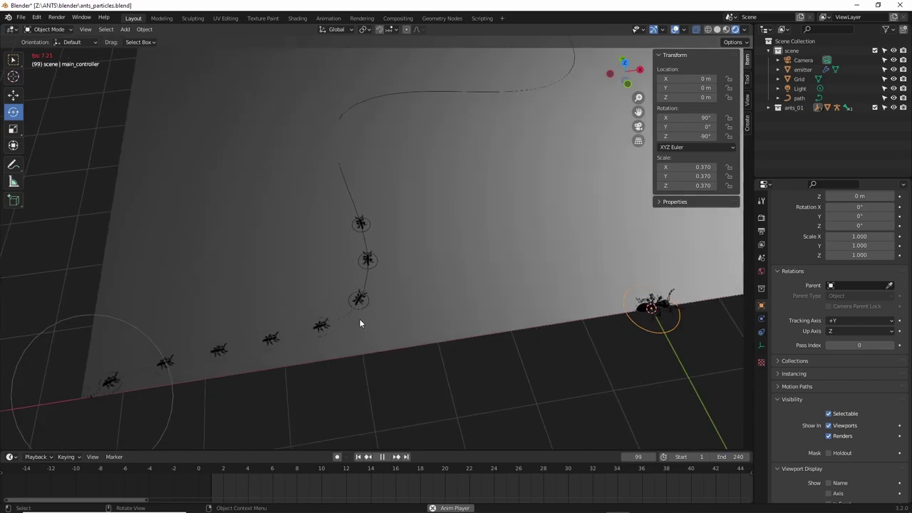
{"action": "middle_click_drag", "start_coordinate": [359, 318], "coordinate": [498, 263]}
{"action": "scroll", "coordinate": [820, 301], "scroll_direction": "up", "scroll_amount": 5}
{"action": "scroll", "coordinate": [820, 301], "scroll_direction": "up", "scroll_amount": 1}
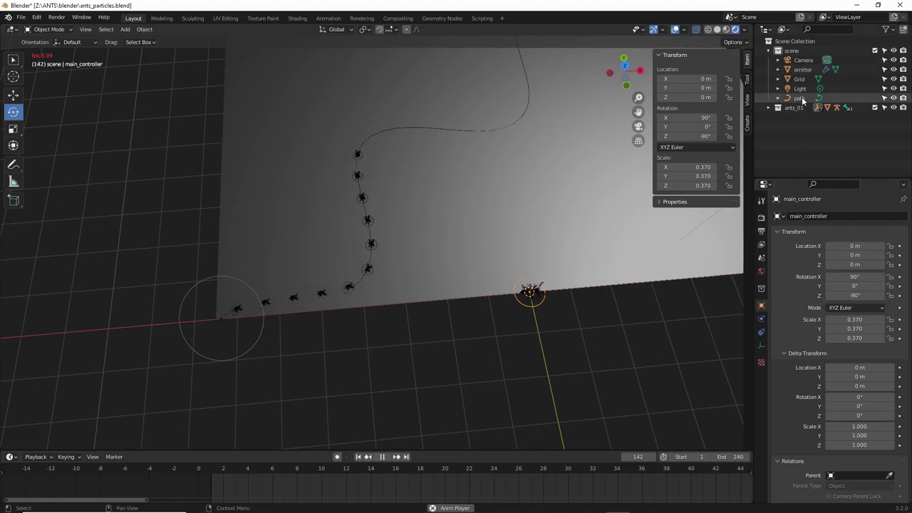
Select the emitter and change its particle count to 1000
{"action": "left_click", "coordinate": [800, 71]}
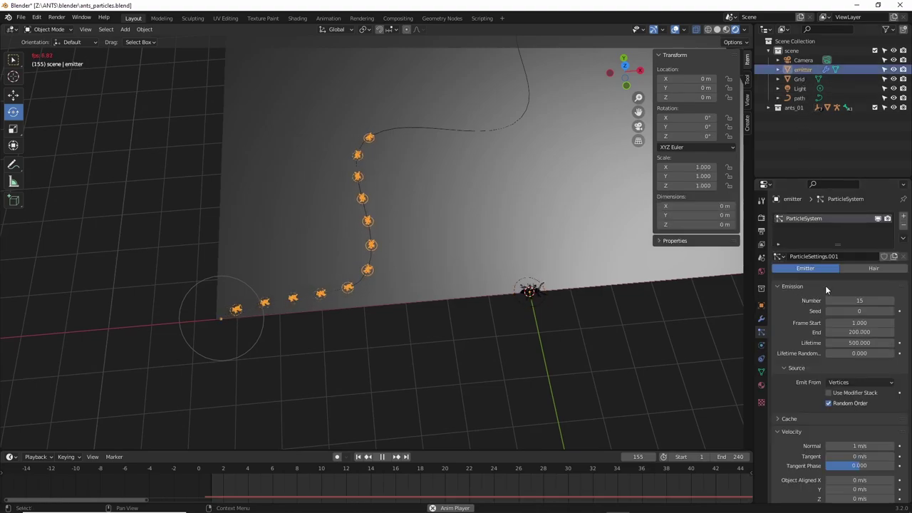
{"action": "left_click", "coordinate": [859, 300]}
{"action": "type", "text": "1000"}
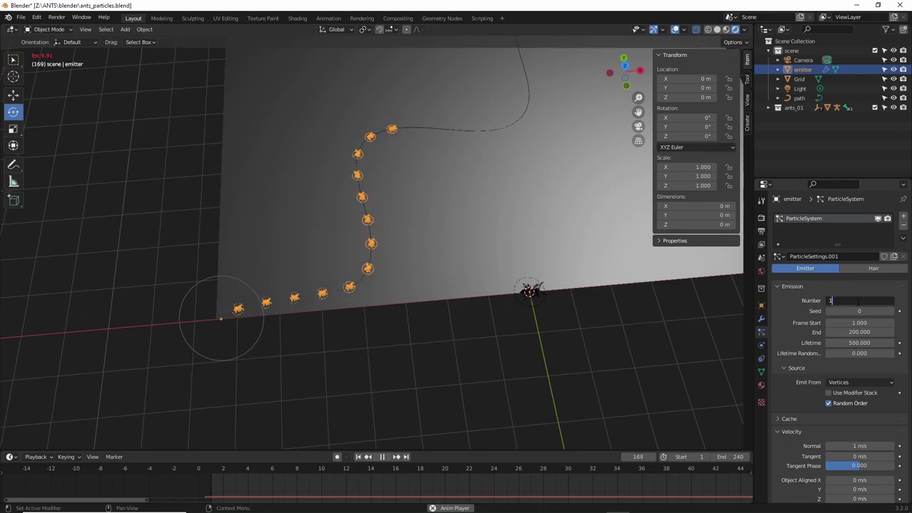
{"action": "key", "text": "Return"}
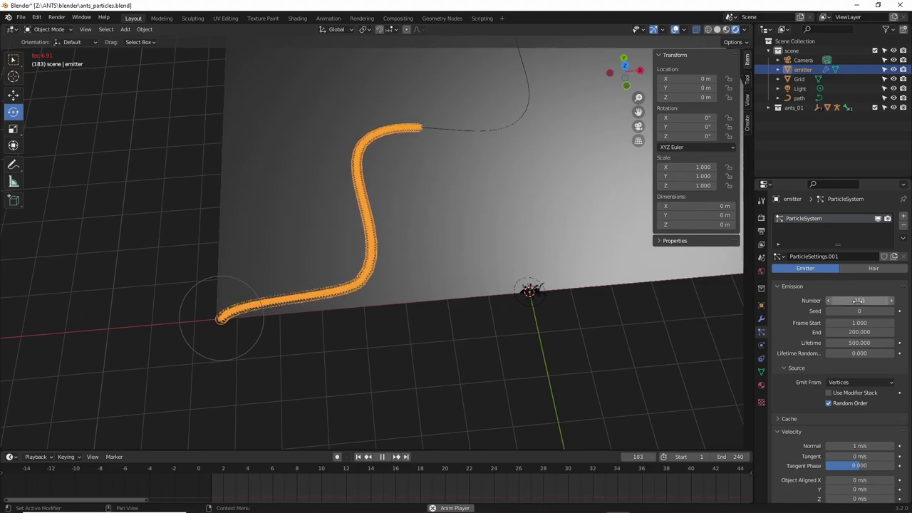
{"action": "left_click", "coordinate": [859, 300]}
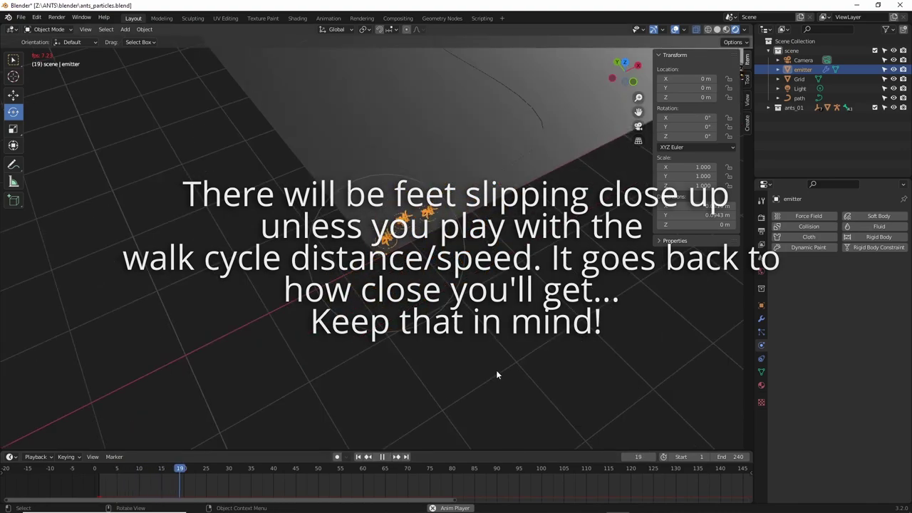
Orbit in close on the ants near the start, stop playback, and enter Edit Mode on the emitter
{"action": "scroll", "coordinate": [493, 289], "scroll_direction": "down", "scroll_amount": 6}
{"action": "scroll", "coordinate": [482, 284], "scroll_direction": "up", "scroll_amount": 4}
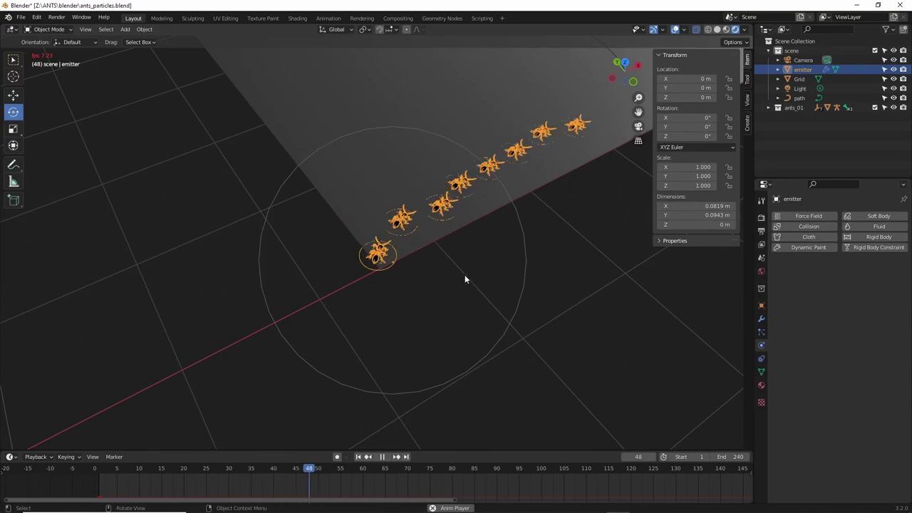
{"action": "middle_click_drag", "start_coordinate": [530, 273], "coordinate": [454, 335]}
{"action": "key", "text": "space"}
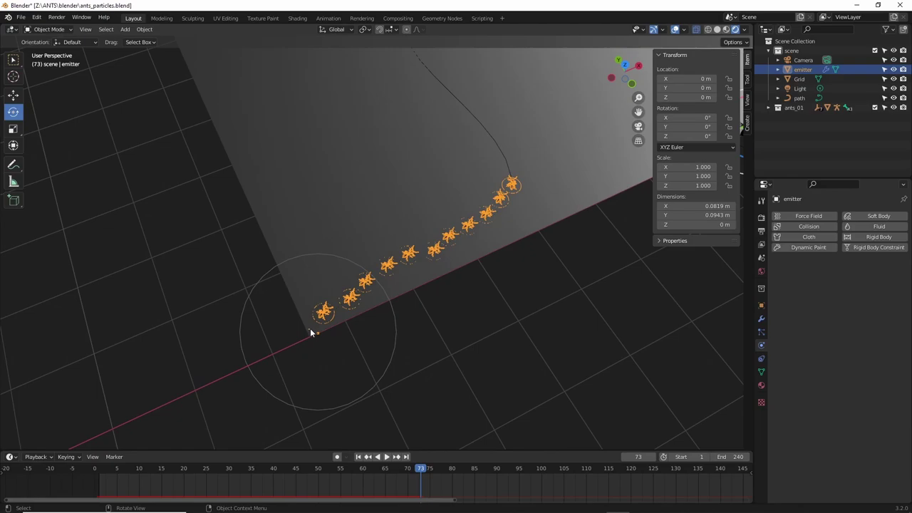
{"action": "key", "text": "Tab"}
Shift the emitter vertex along Y onto the path, draw a new curve across the landscape, and hide overlays
{"action": "scroll", "coordinate": [313, 347], "scroll_direction": "up", "scroll_amount": 1}
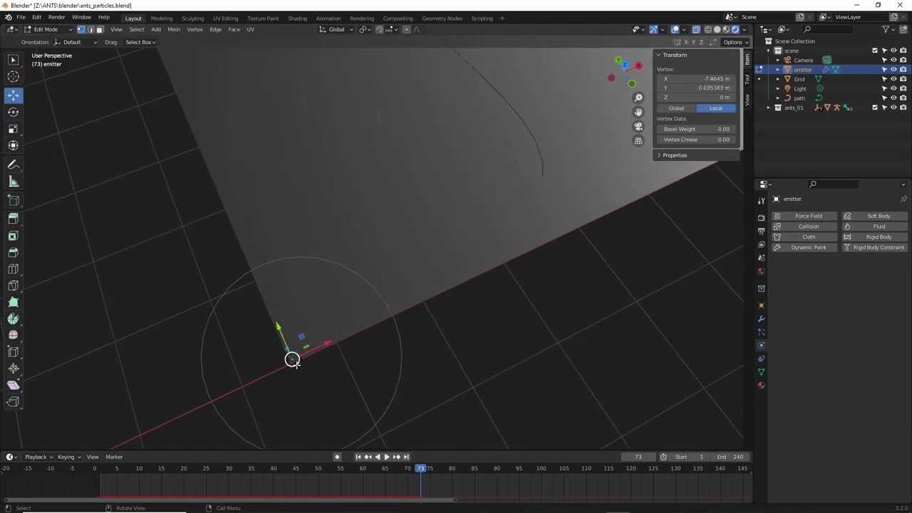
{"action": "middle_click_drag", "start_coordinate": [293, 360], "coordinate": [342, 330], "text": "shift"}
{"action": "left_click_drag", "start_coordinate": [340, 278], "coordinate": [328, 235]}
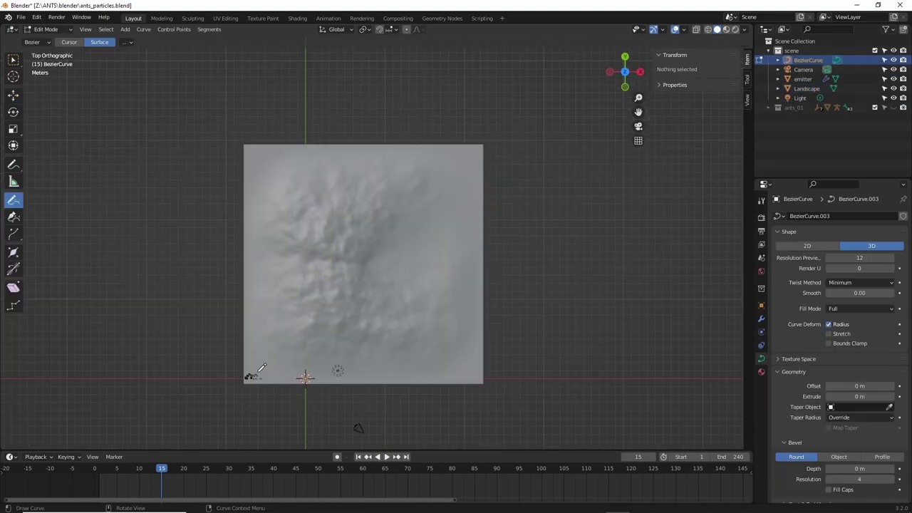
{"action": "left_click_drag", "start_coordinate": [258, 371], "coordinate": [278, 370]}
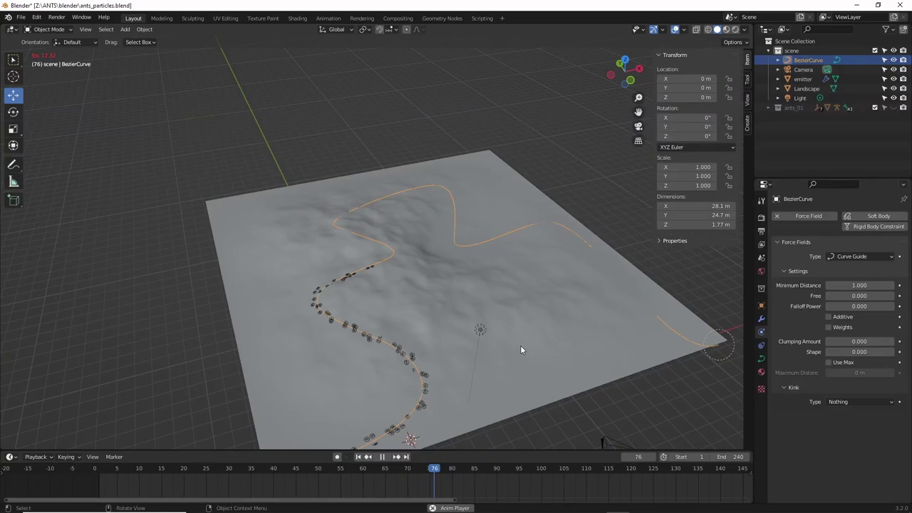
{"action": "left_click", "coordinate": [675, 29]}
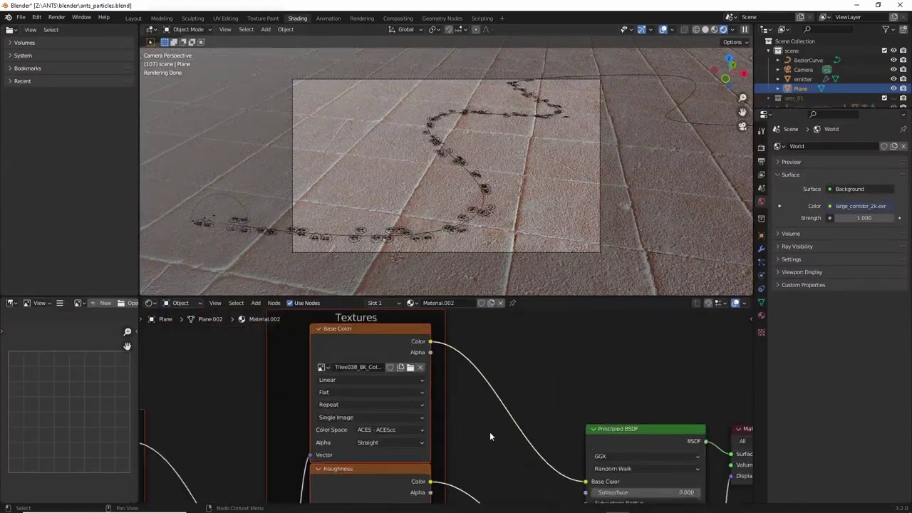
{"action": "scroll", "coordinate": [490, 432], "scroll_direction": "down", "scroll_amount": 3}
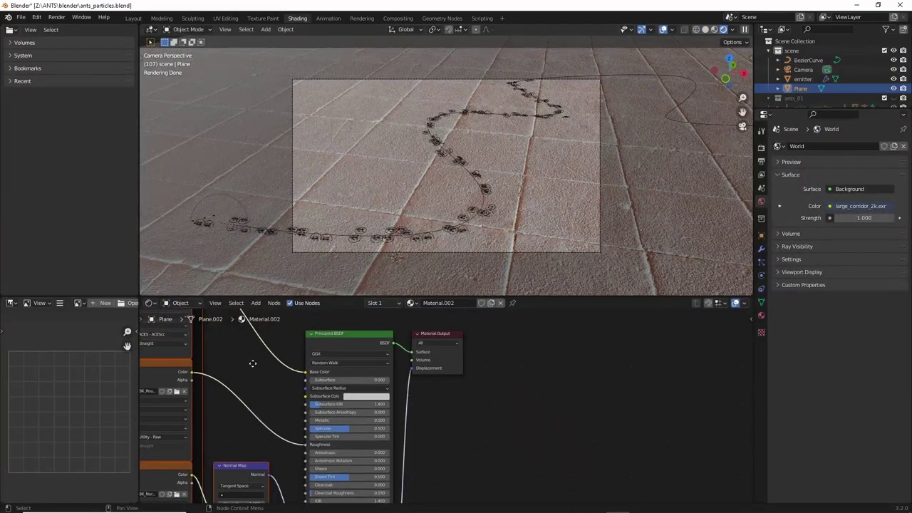